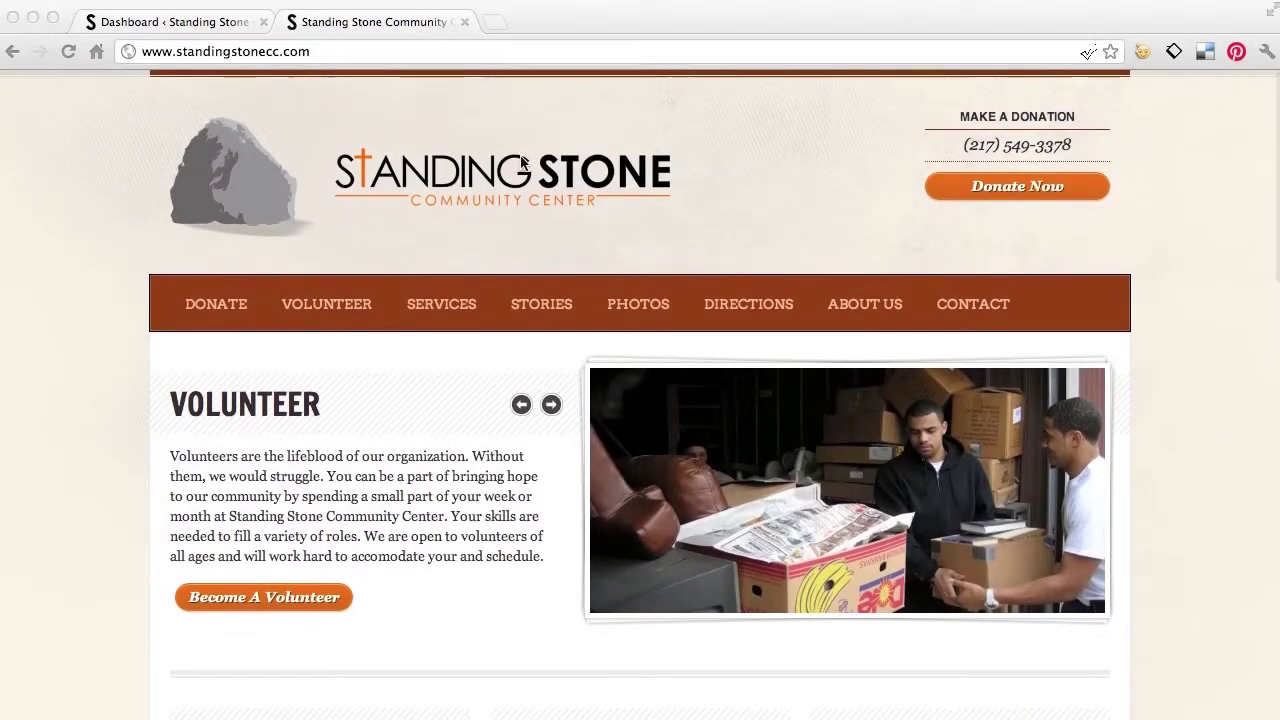
- Scroll through the site's calendar and load more upcoming events
{"action": "scroll", "coordinate": [297, 434], "scroll_direction": "down", "scroll_amount": 3}
{"action": "scroll", "coordinate": [298, 435], "scroll_direction": "up", "scroll_amount": 2}
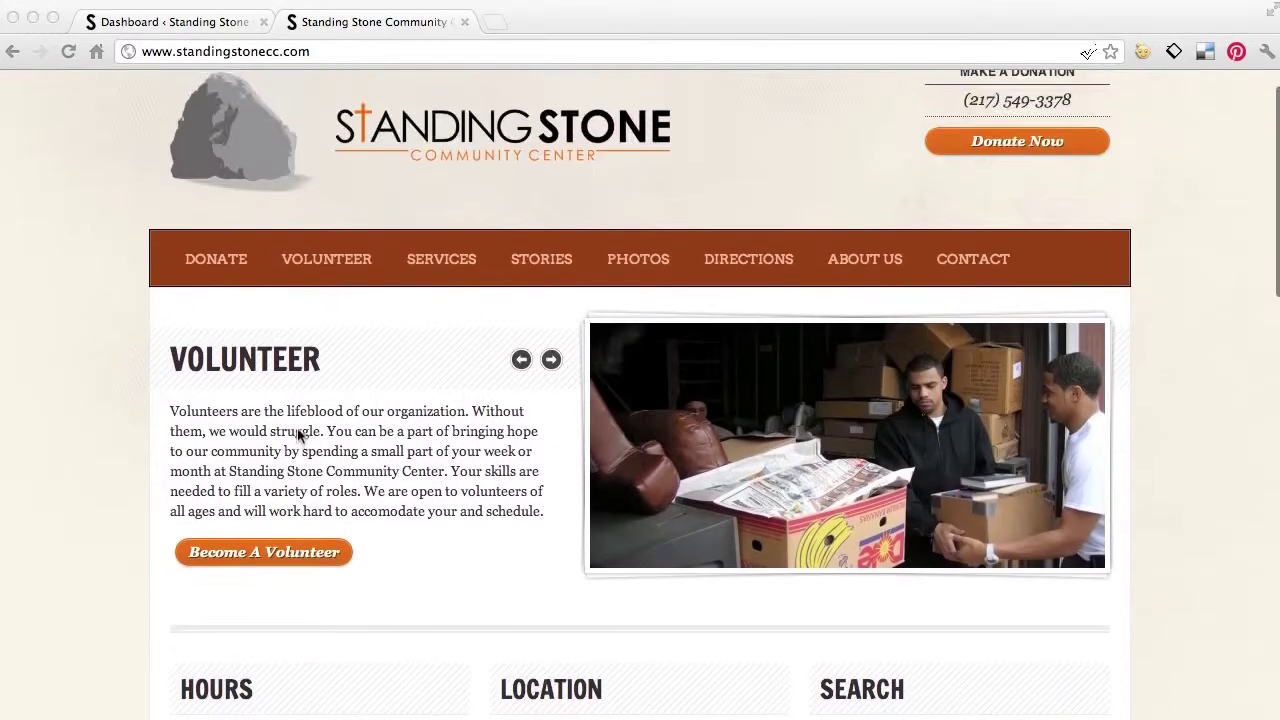
{"action": "scroll", "coordinate": [297, 434], "scroll_direction": "down", "scroll_amount": 8}
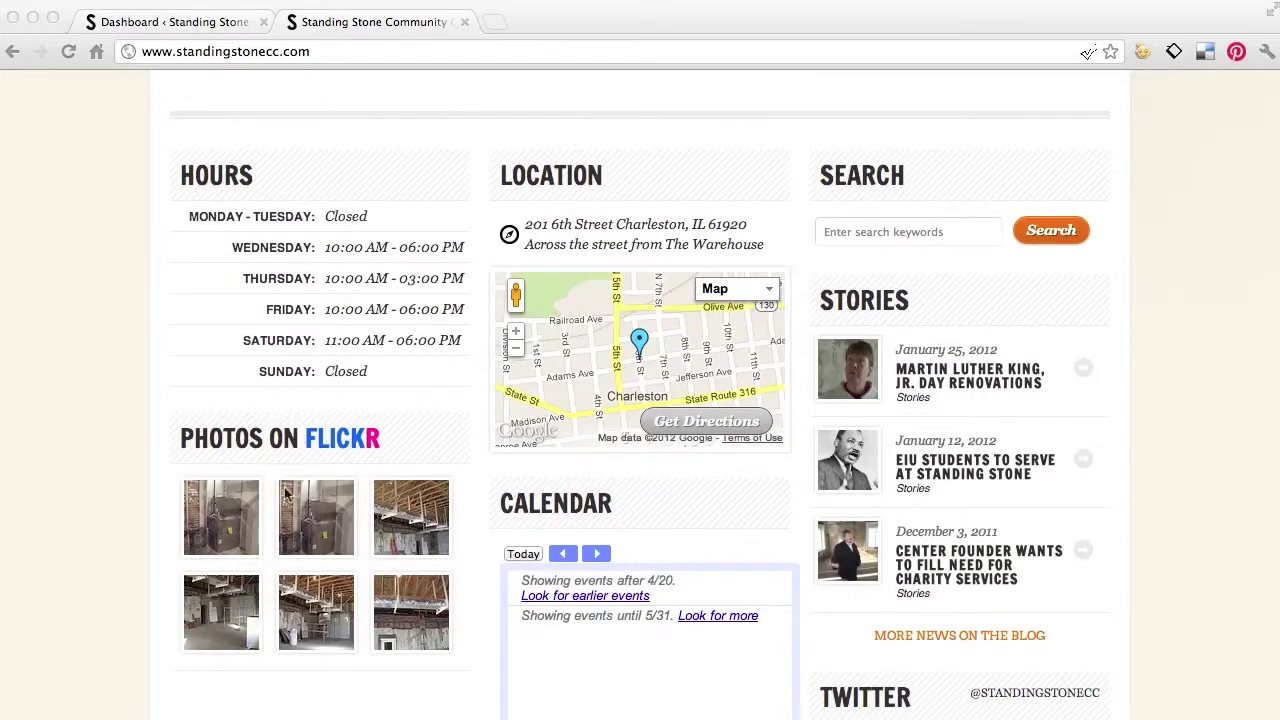
{"action": "left_click", "coordinate": [718, 615]}
{"action": "scroll", "coordinate": [679, 556], "scroll_direction": "down", "scroll_amount": 4}
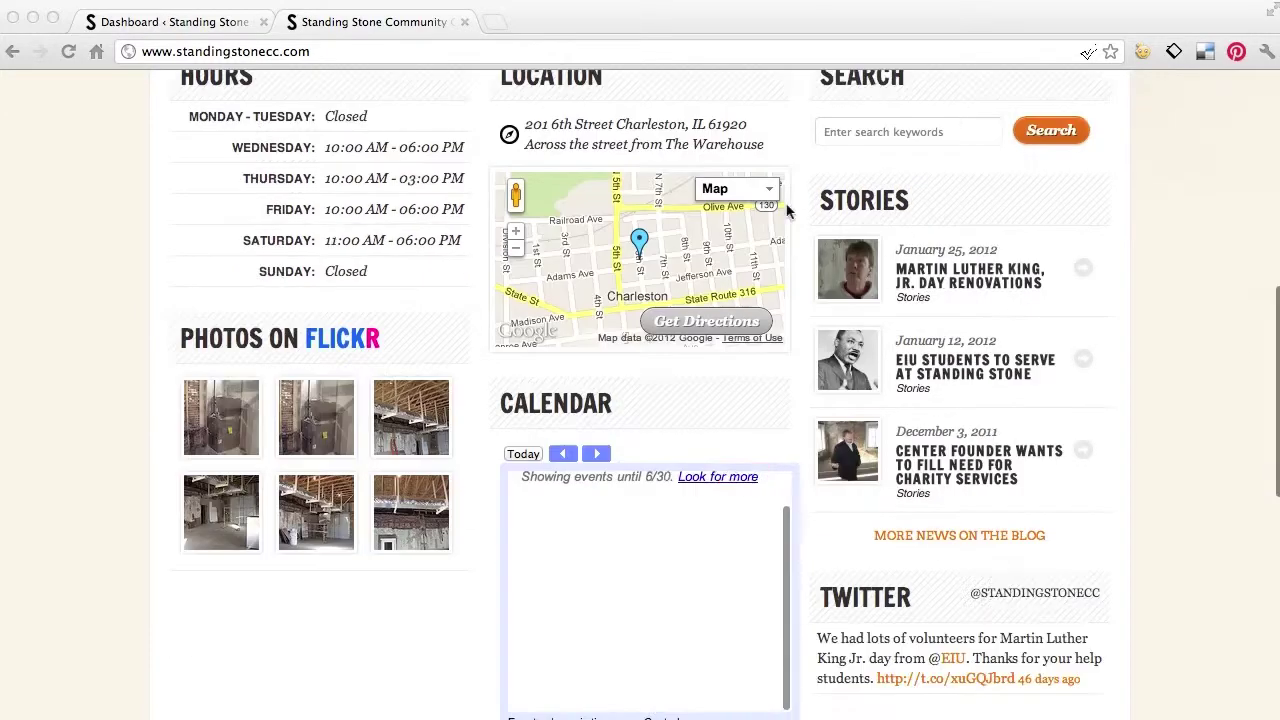
{"action": "scroll", "coordinate": [679, 550], "scroll_direction": "down", "scroll_amount": 8}
{"action": "scroll", "coordinate": [679, 550], "scroll_direction": "up", "scroll_amount": 8}
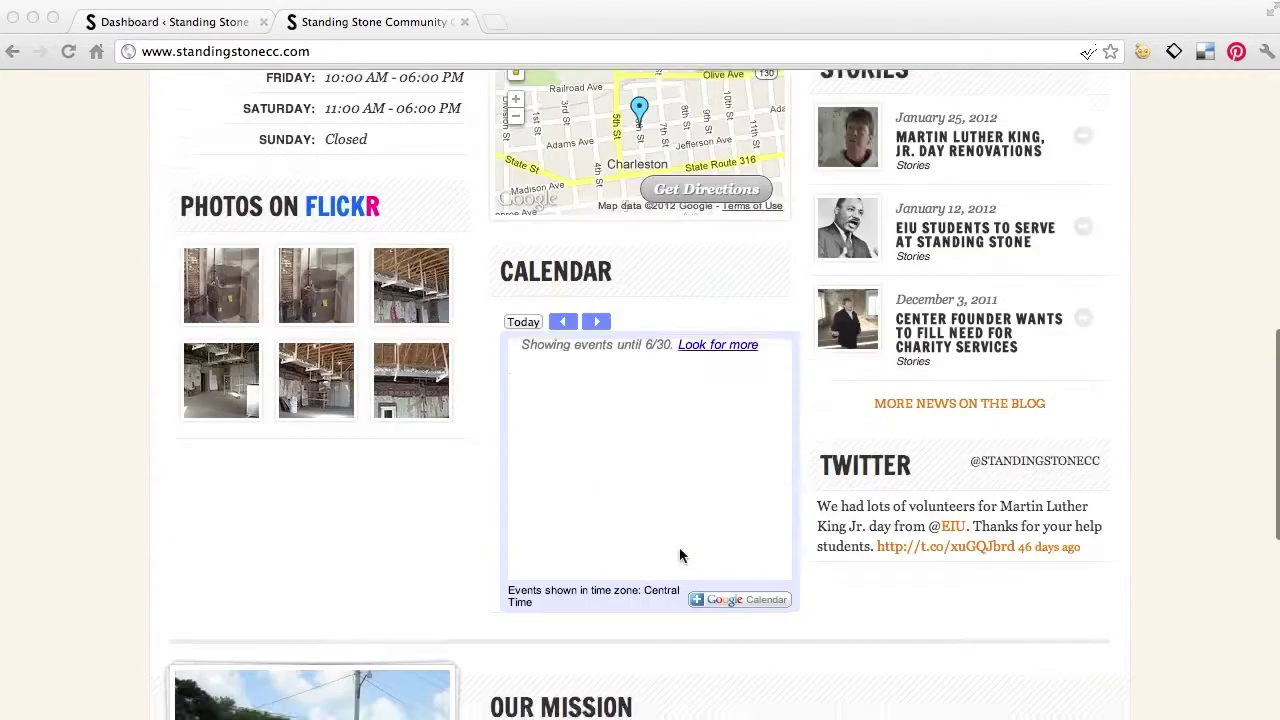
{"action": "scroll", "coordinate": [701, 505], "scroll_direction": "down", "scroll_amount": 8}
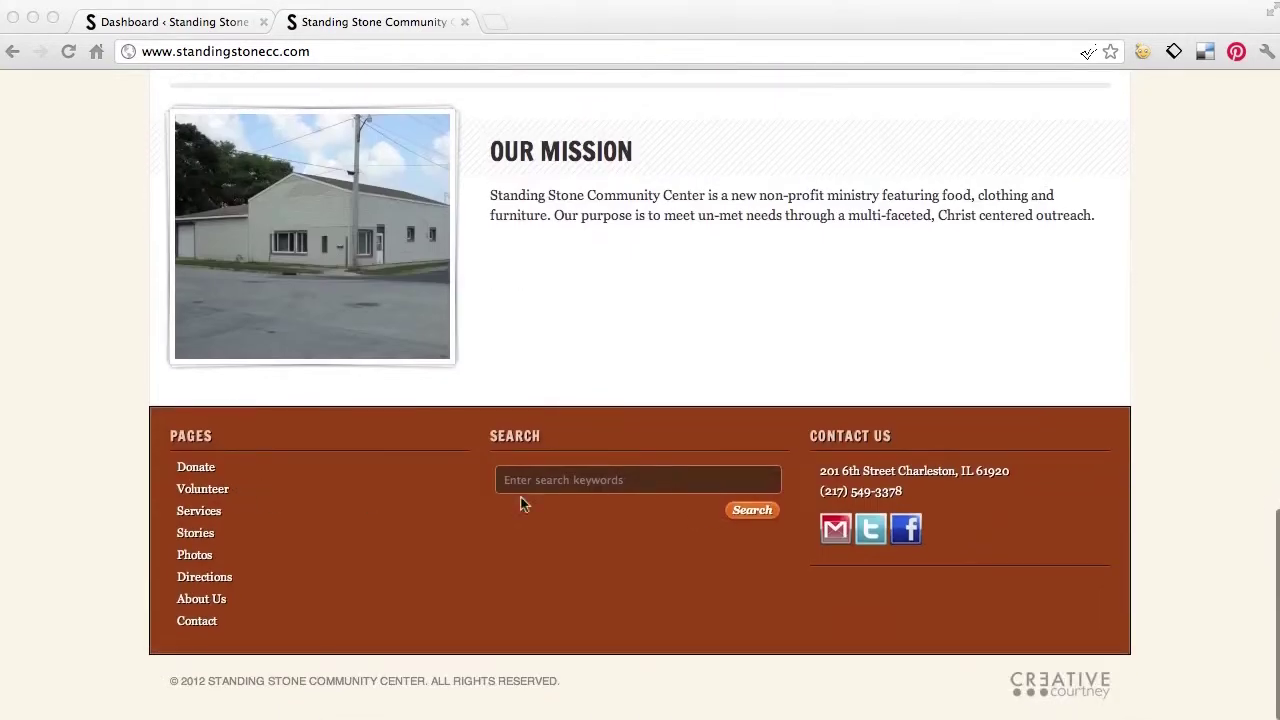
{"action": "scroll", "coordinate": [882, 537], "scroll_direction": "up", "scroll_amount": 10}
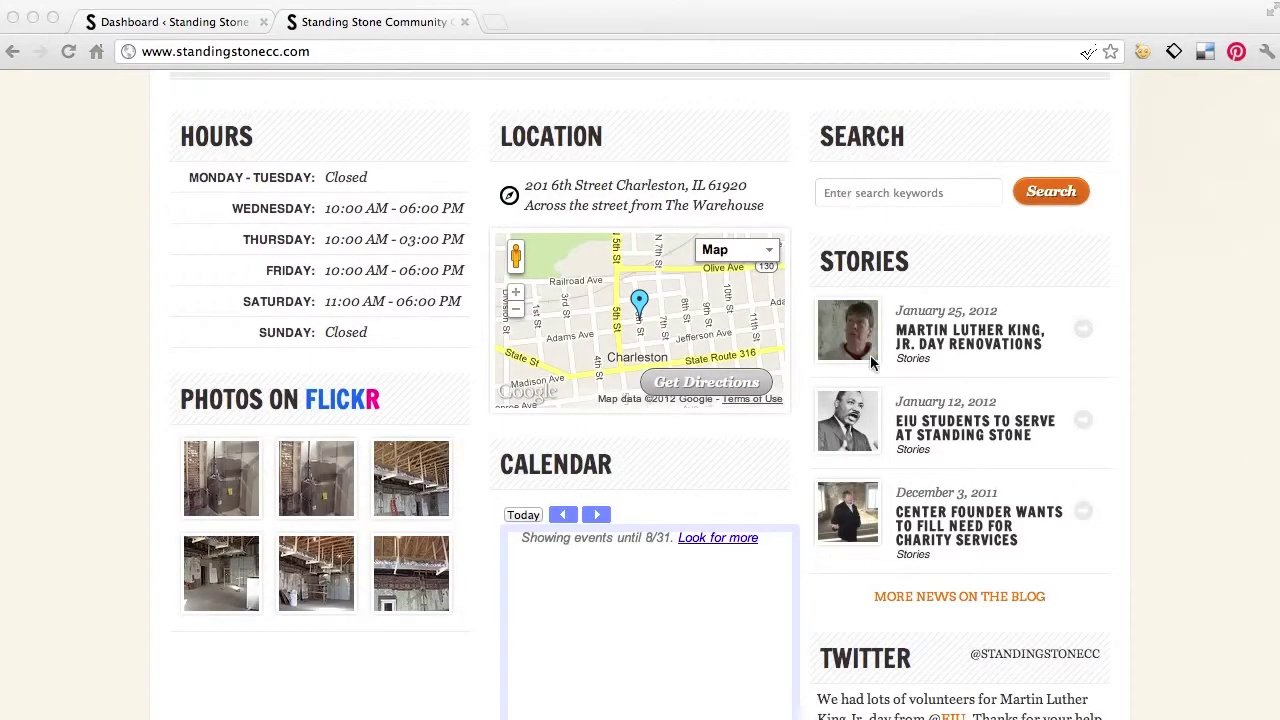
{"action": "scroll", "coordinate": [794, 531], "scroll_direction": "down", "scroll_amount": 10}
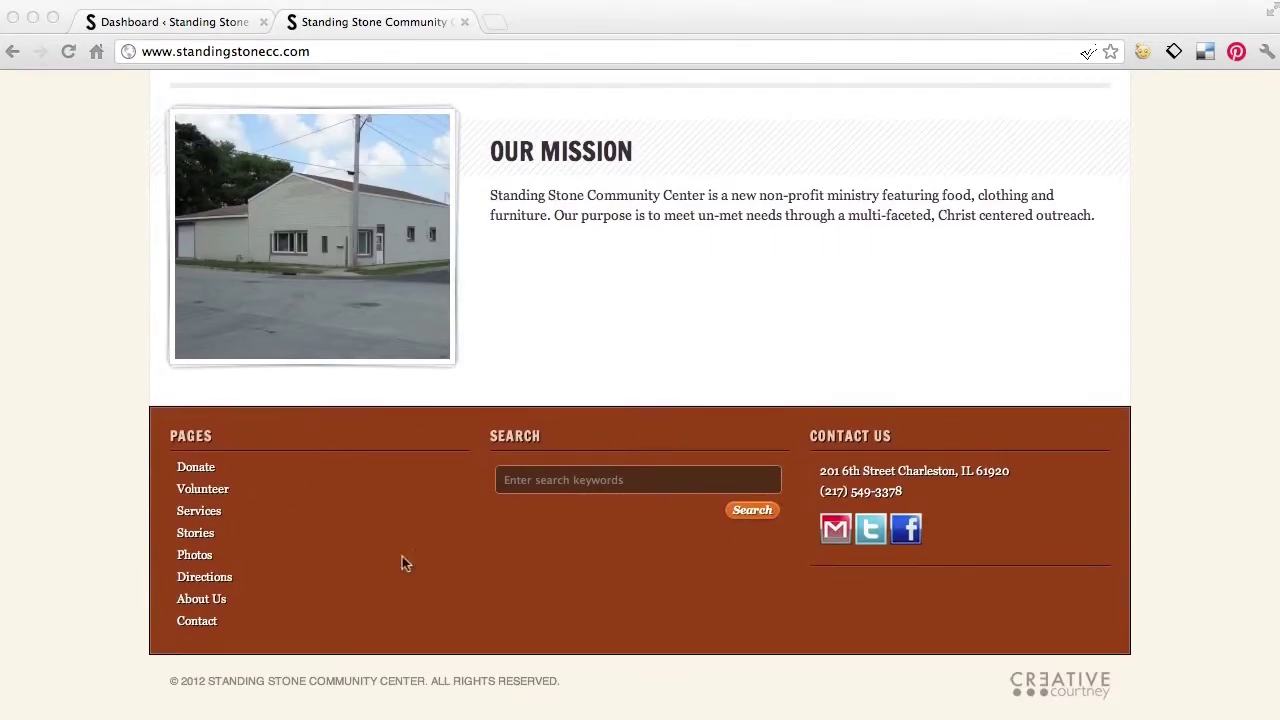
{"action": "scroll", "coordinate": [862, 510], "scroll_direction": "up", "scroll_amount": 15}
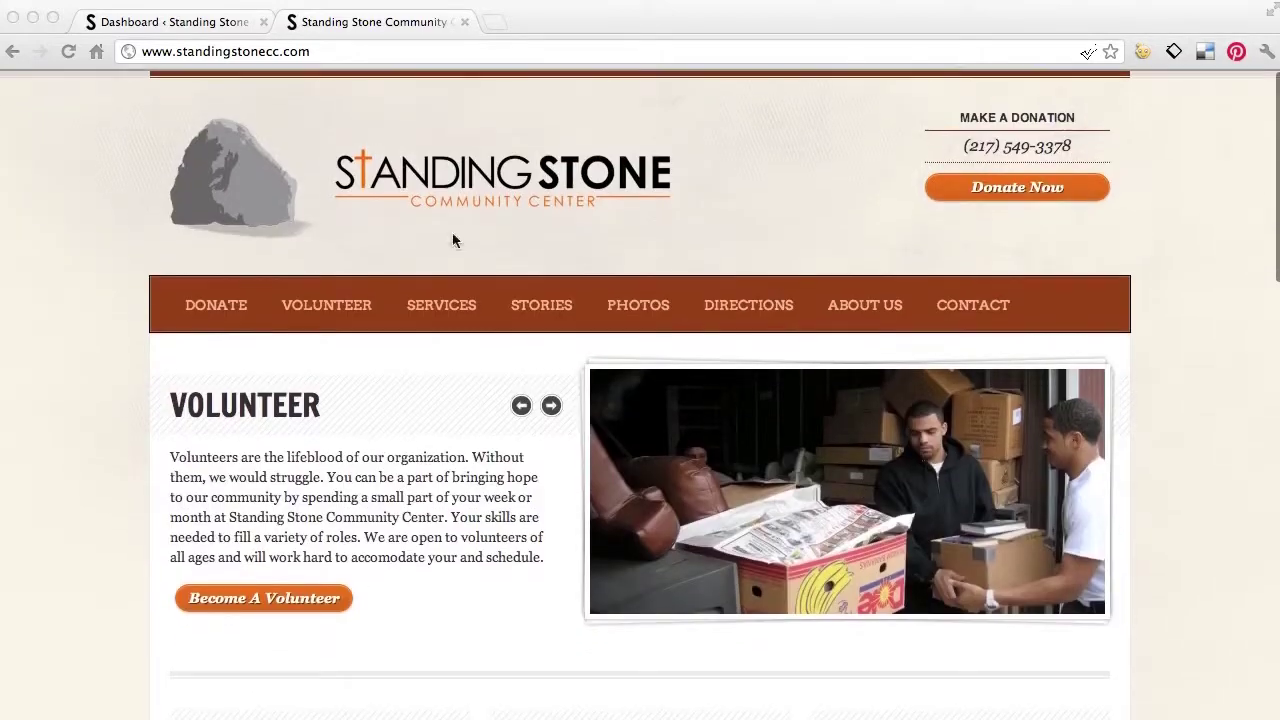
- Go to Appearance > Widgets in the WordPress admin dashboard
{"action": "left_click", "coordinate": [180, 22]}
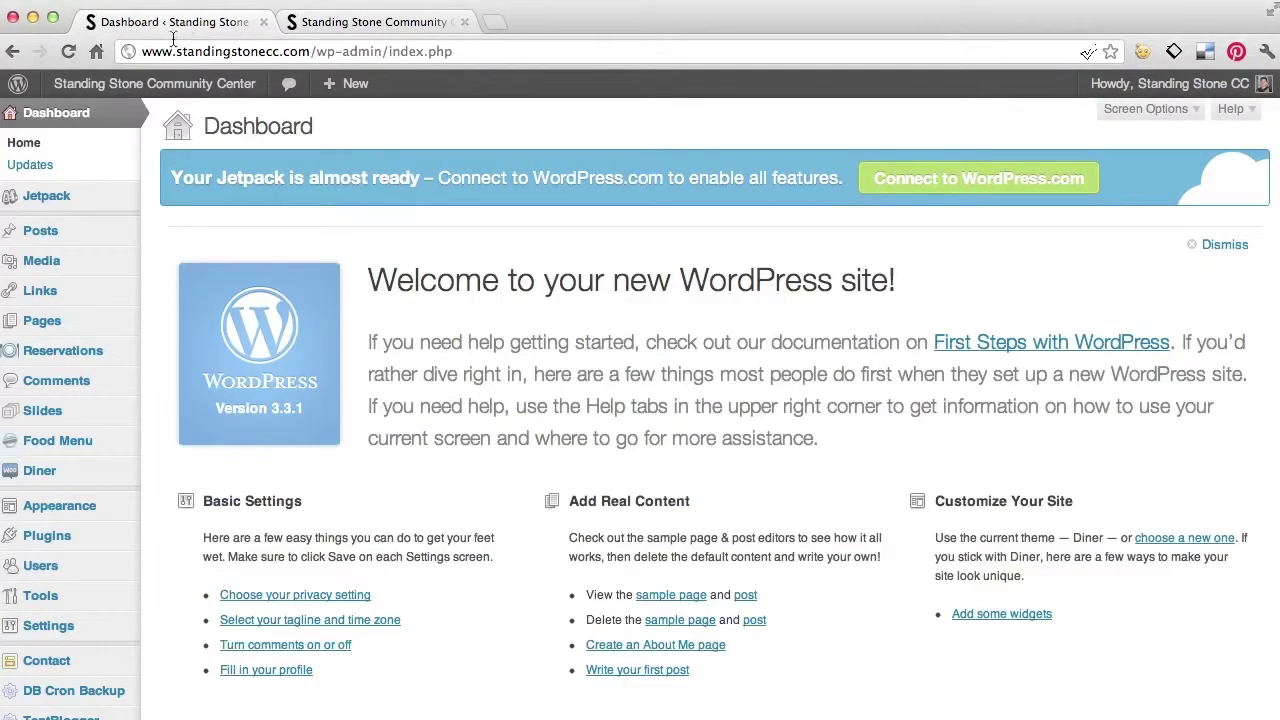
{"action": "mouse_move", "coordinate": [88, 507]}
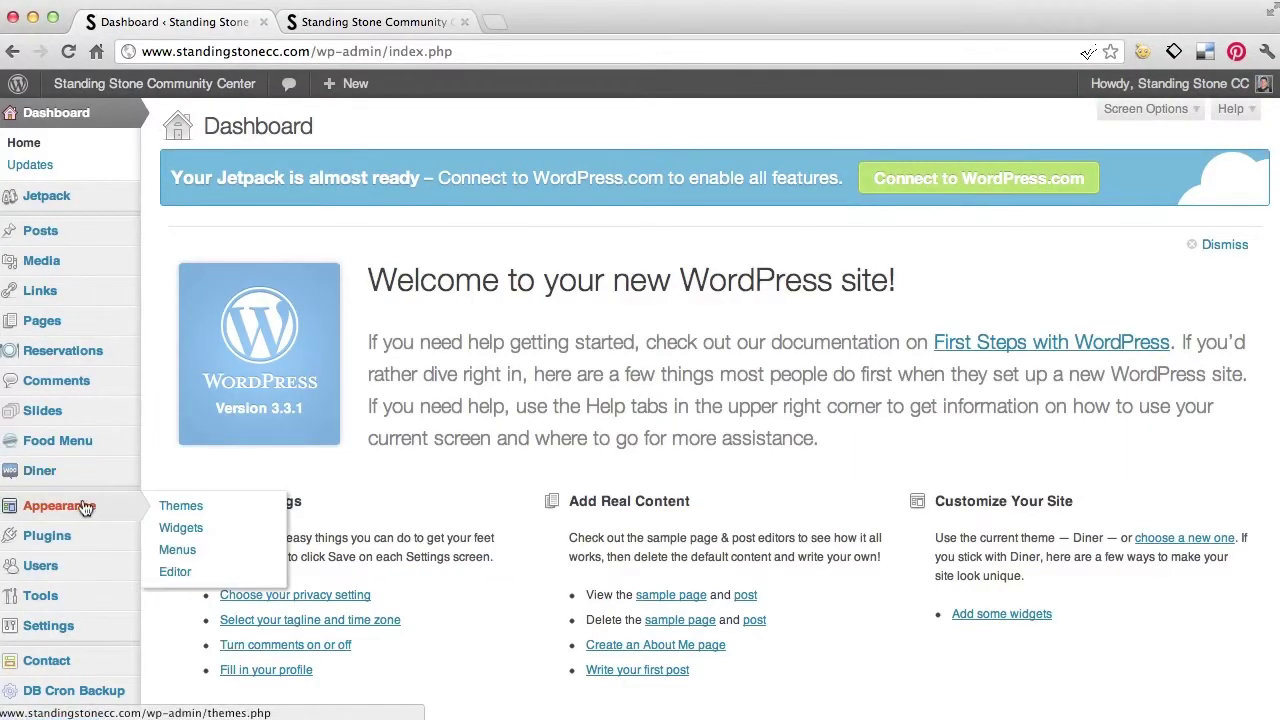
{"action": "left_click", "coordinate": [175, 528]}
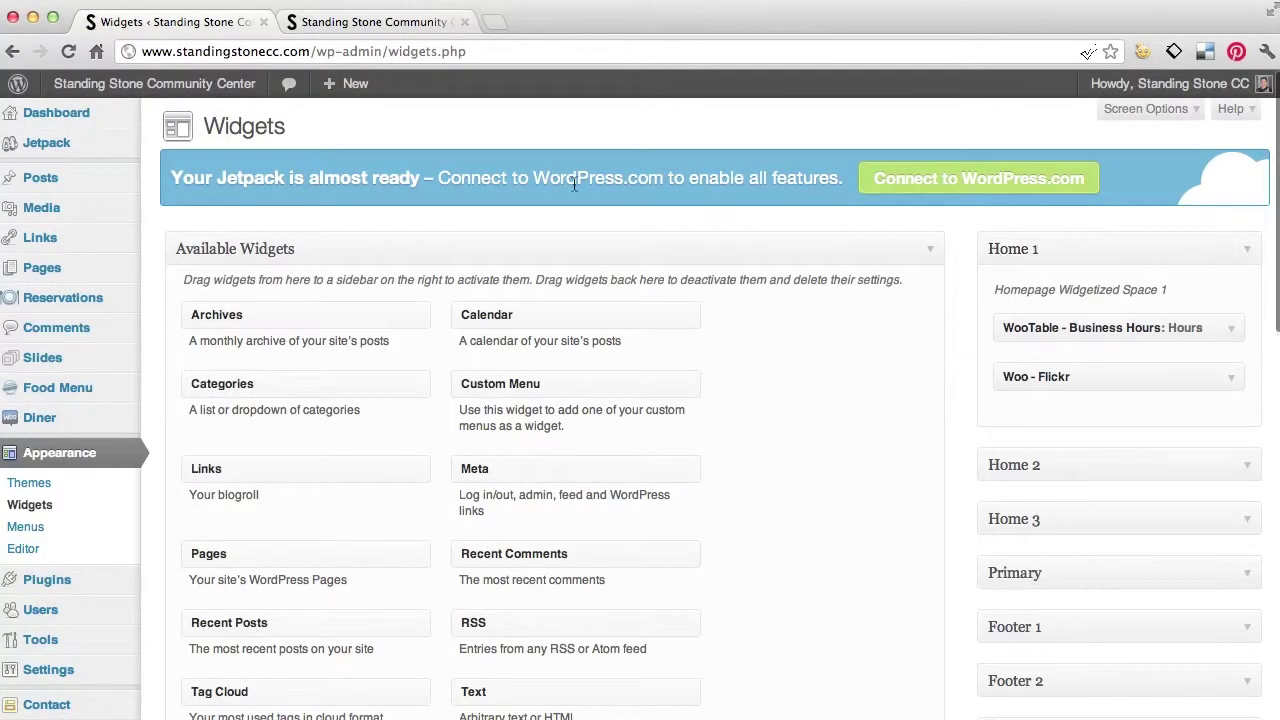
{"action": "scroll", "coordinate": [581, 408], "scroll_direction": "down", "scroll_amount": 2}
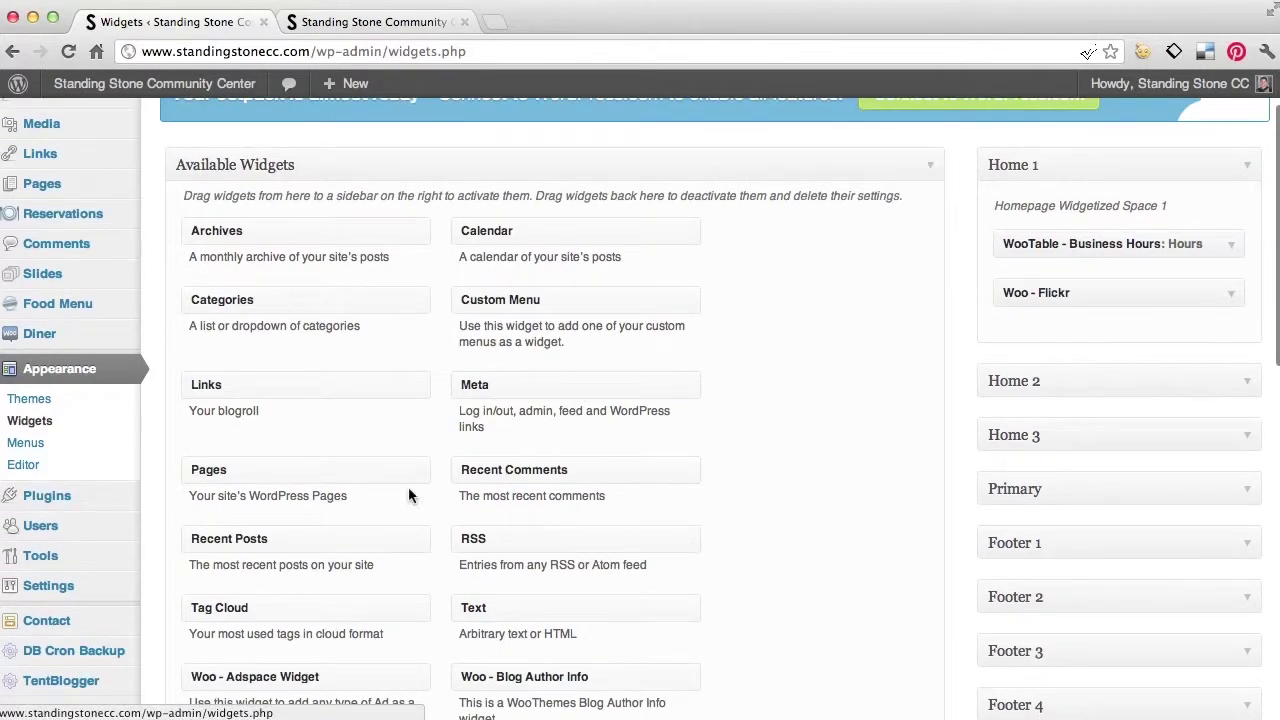
{"action": "scroll", "coordinate": [408, 497], "scroll_direction": "down", "scroll_amount": 5}
{"action": "scroll", "coordinate": [576, 597], "scroll_direction": "down", "scroll_amount": 3}
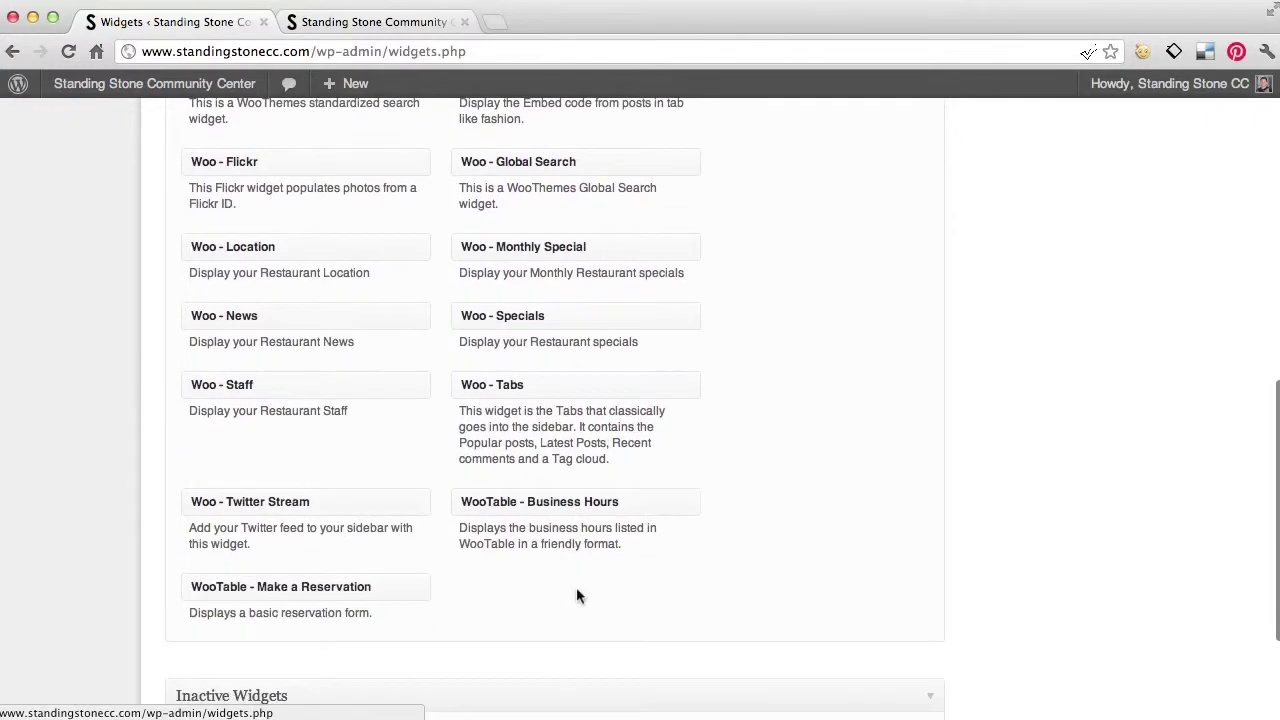
{"action": "scroll", "coordinate": [576, 597], "scroll_direction": "up", "scroll_amount": 9}
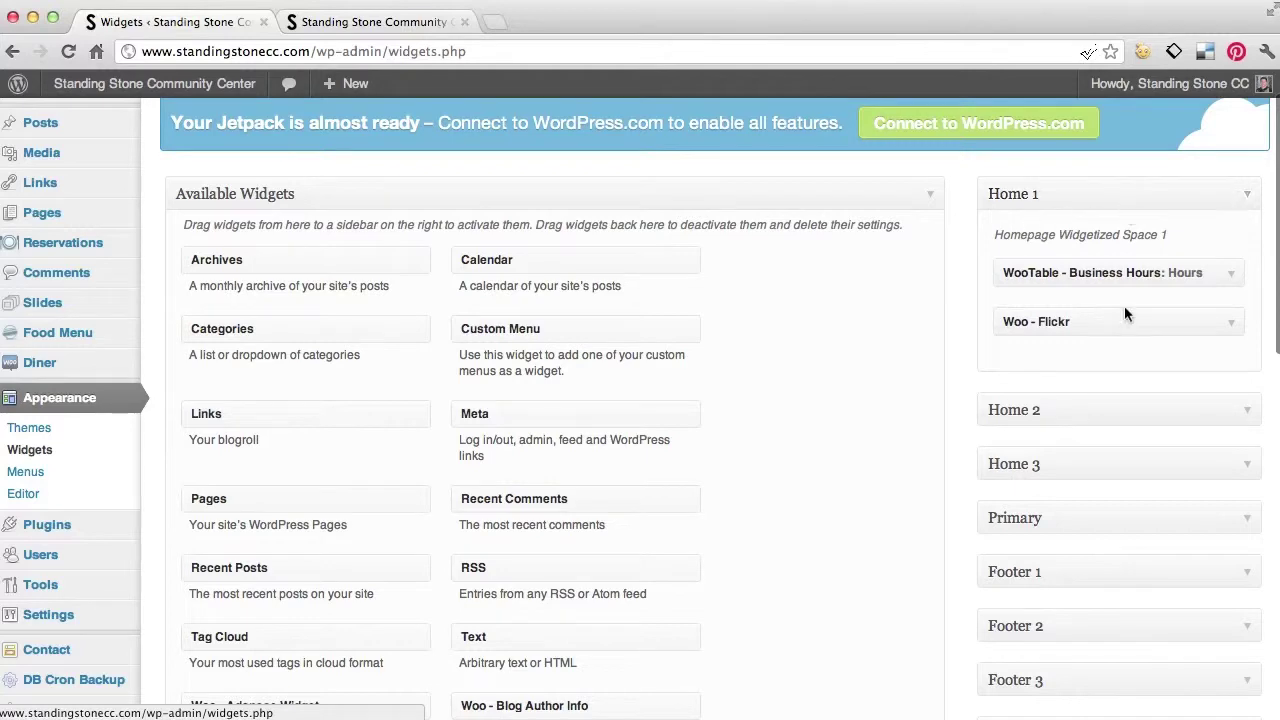
- Expand the Home 2, Home 3 and Primary sidebars, then collapse Primary again
{"action": "left_click", "coordinate": [1147, 419]}
{"action": "scroll", "coordinate": [1123, 494], "scroll_direction": "down", "scroll_amount": 2}
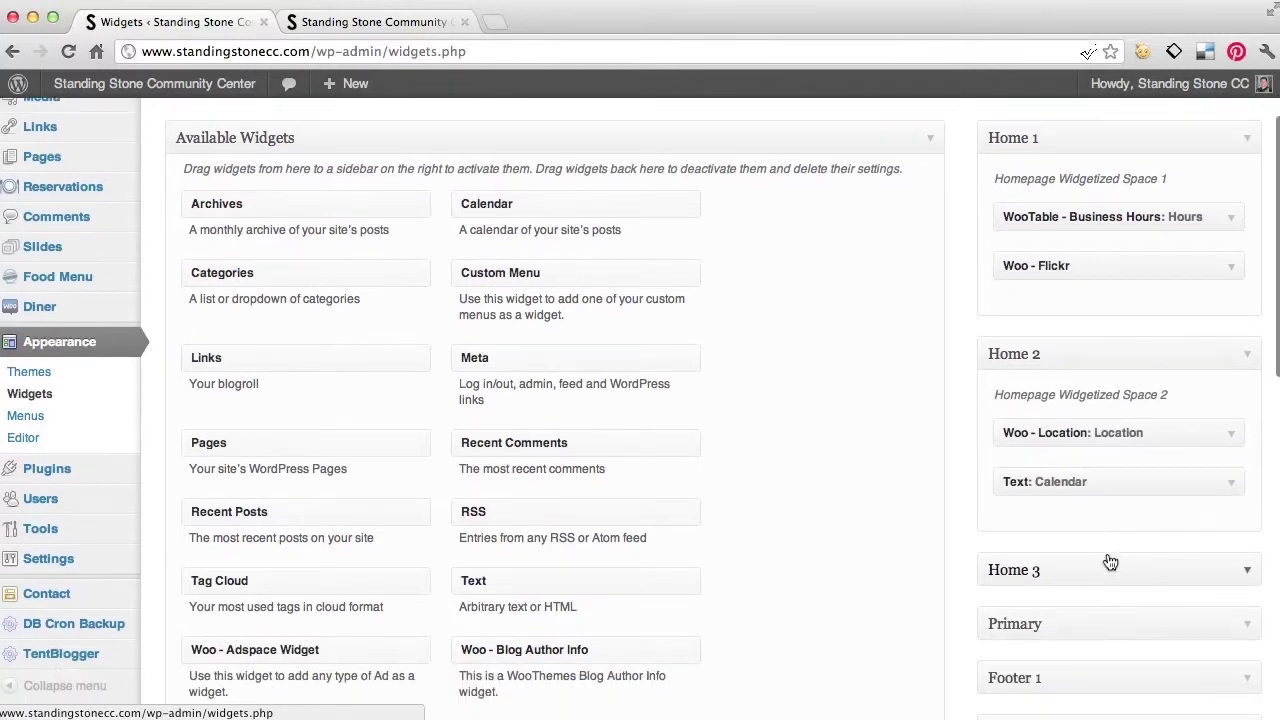
{"action": "left_click", "coordinate": [1110, 580]}
{"action": "scroll", "coordinate": [1108, 585], "scroll_direction": "down", "scroll_amount": 4}
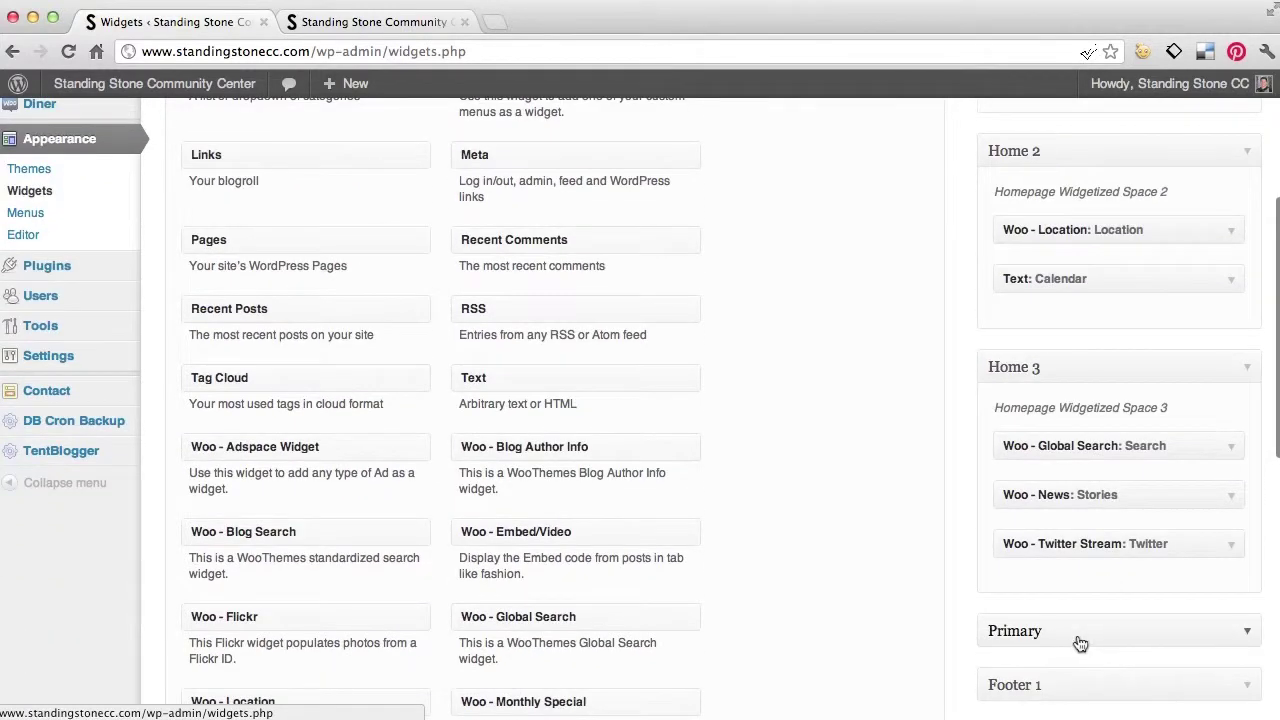
{"action": "left_click", "coordinate": [1082, 640]}
{"action": "scroll", "coordinate": [1080, 640], "scroll_direction": "down", "scroll_amount": 3}
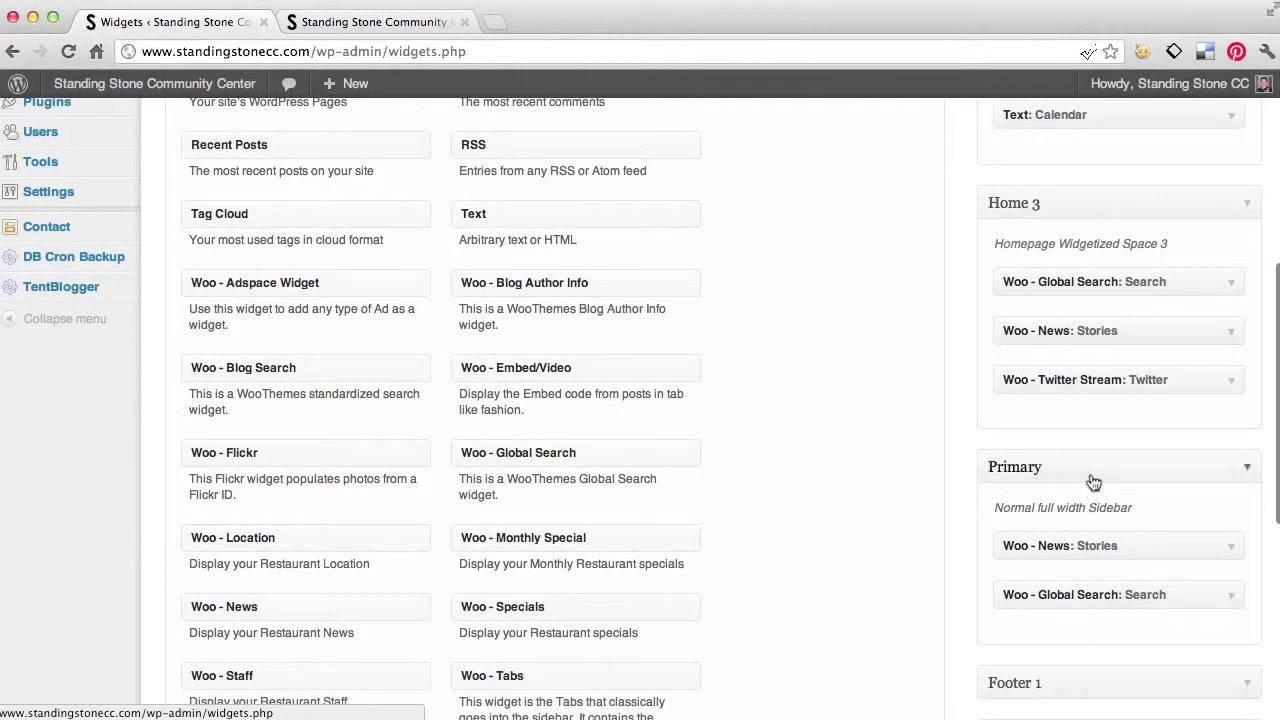
{"action": "left_click", "coordinate": [1093, 483]}
{"action": "scroll", "coordinate": [1093, 483], "scroll_direction": "up", "scroll_amount": 10}
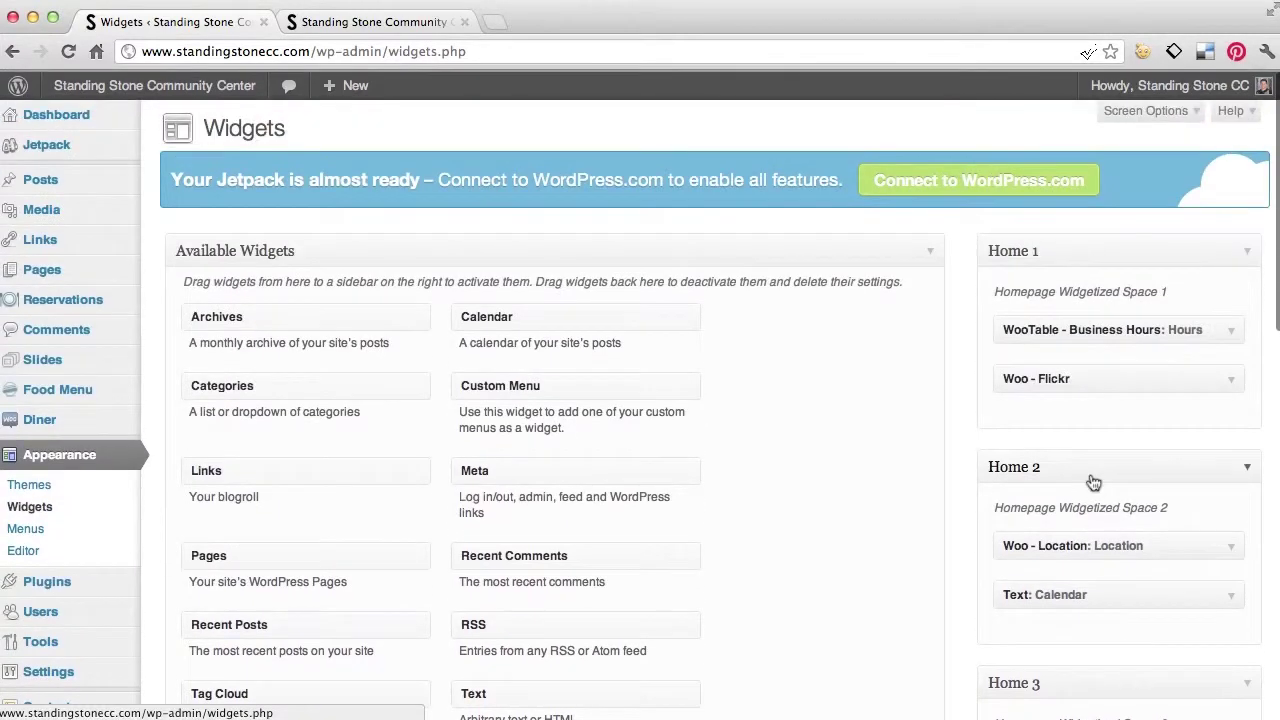
{"action": "left_click", "coordinate": [400, 22]}
{"action": "scroll", "coordinate": [404, 358], "scroll_direction": "down", "scroll_amount": 10}
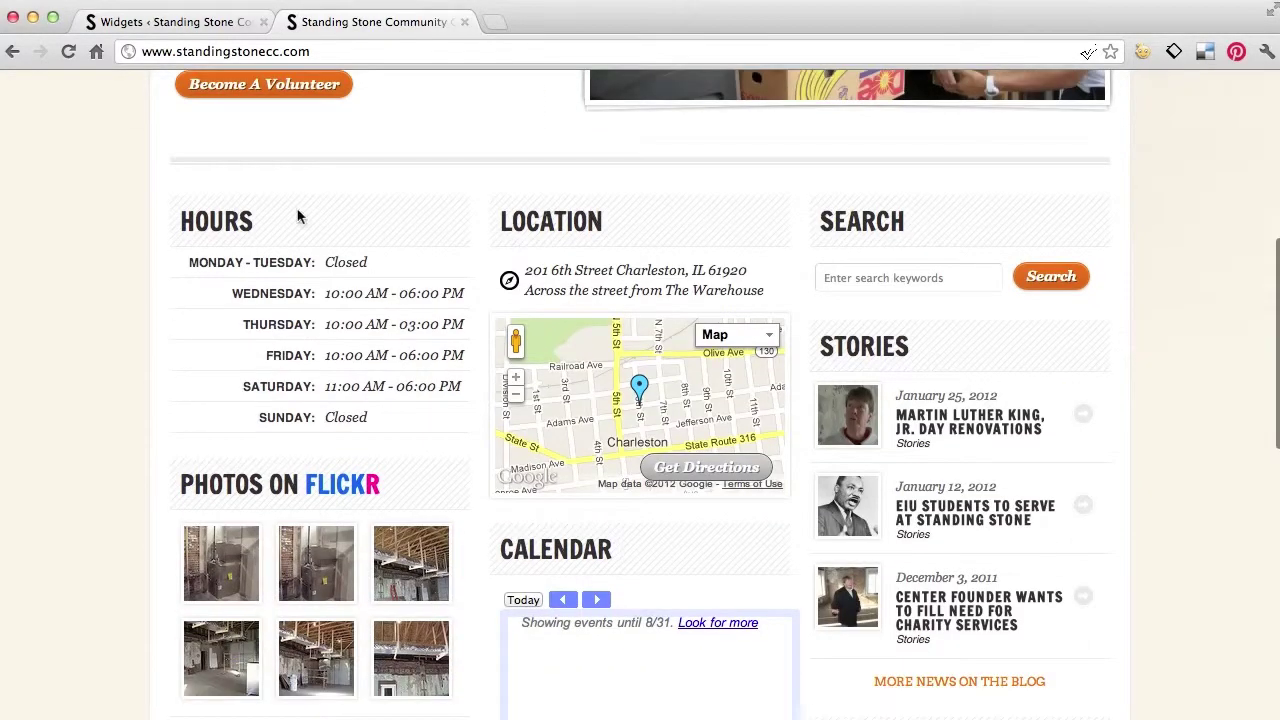
{"action": "scroll", "coordinate": [400, 158], "scroll_direction": "down", "scroll_amount": 3}
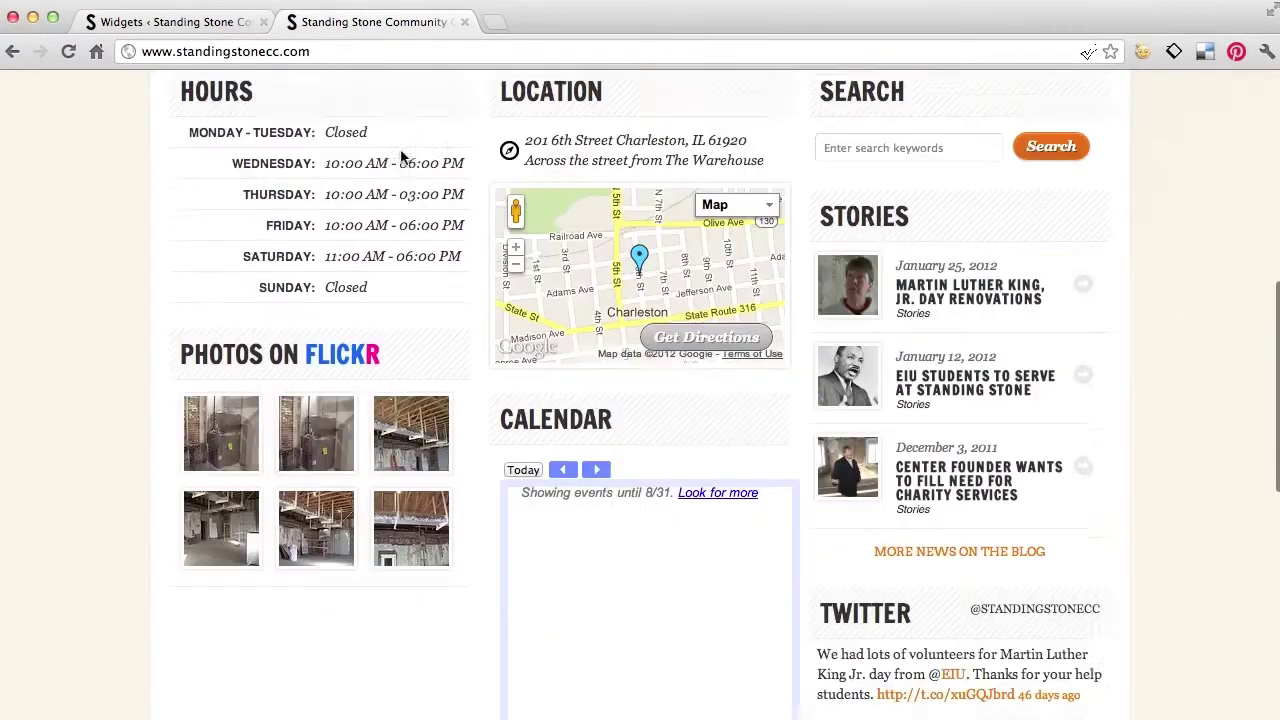
{"action": "scroll", "coordinate": [400, 180], "scroll_direction": "down", "scroll_amount": 3}
{"action": "scroll", "coordinate": [440, 170], "scroll_direction": "up", "scroll_amount": 4}
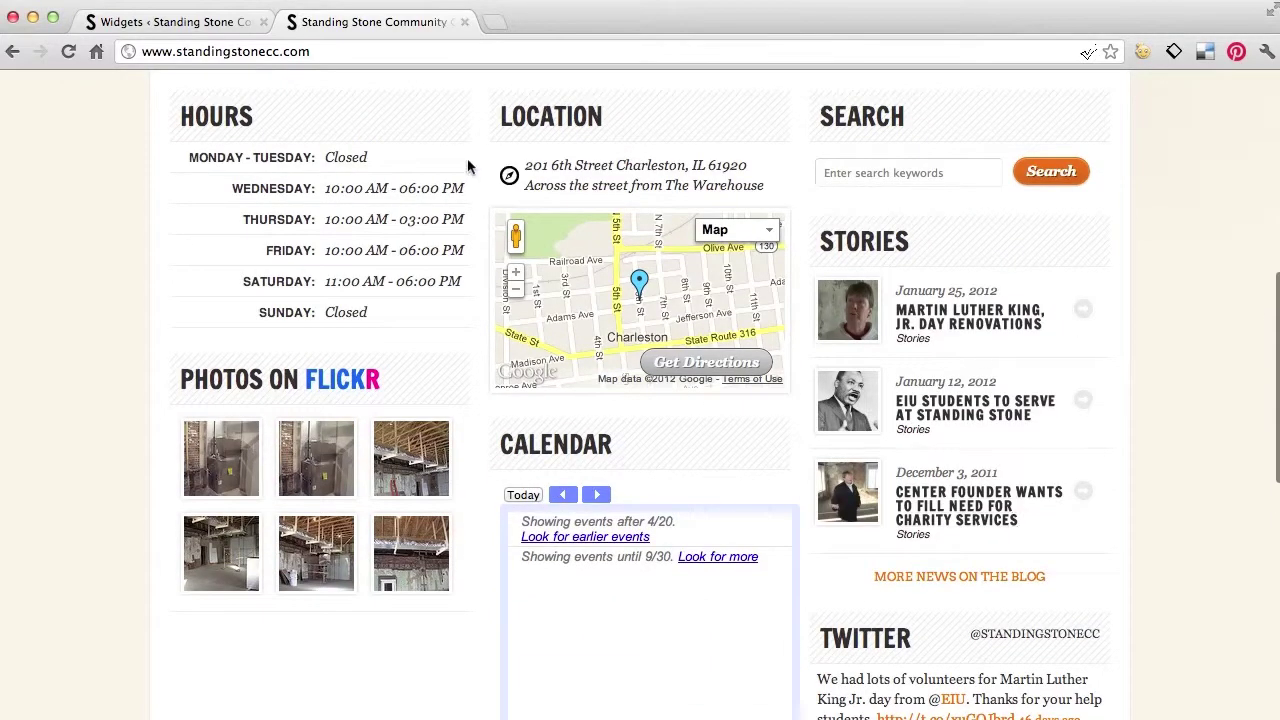
{"action": "left_click", "coordinate": [175, 28]}
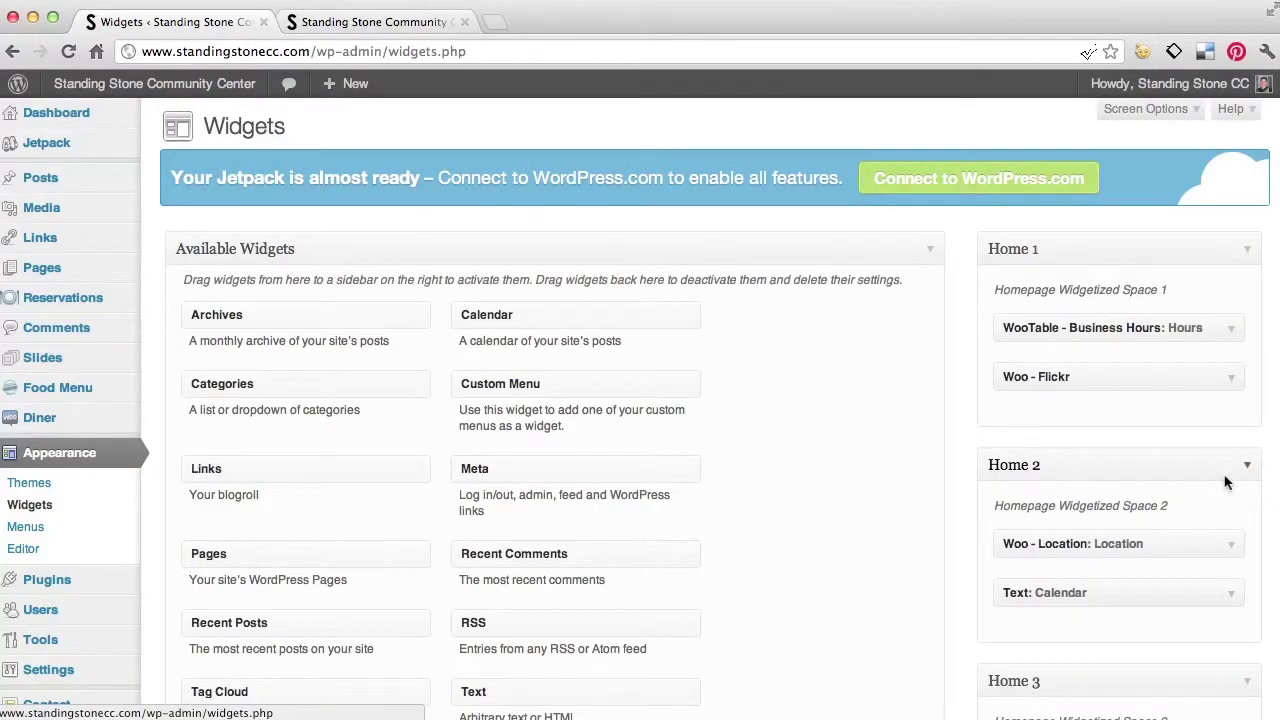
{"action": "scroll", "coordinate": [1091, 622], "scroll_direction": "down", "scroll_amount": 3}
{"action": "scroll", "coordinate": [1106, 703], "scroll_direction": "down", "scroll_amount": 6}
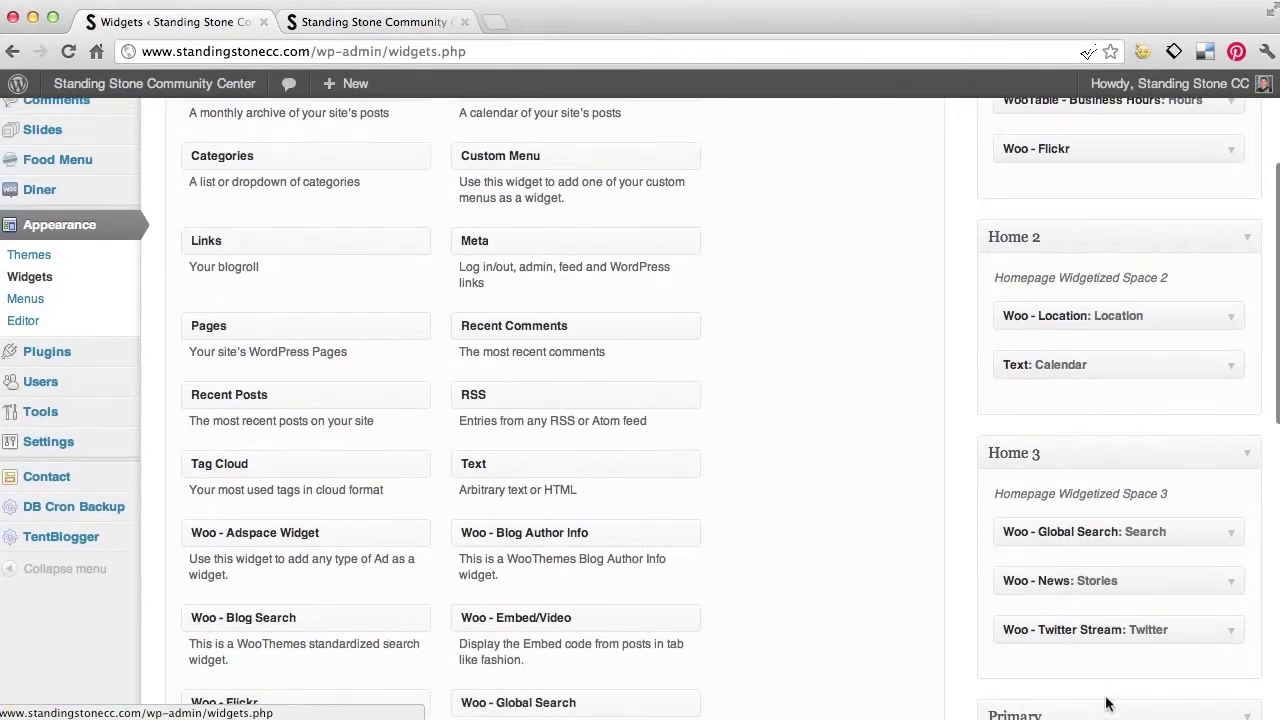
{"action": "scroll", "coordinate": [1106, 703], "scroll_direction": "up", "scroll_amount": 9}
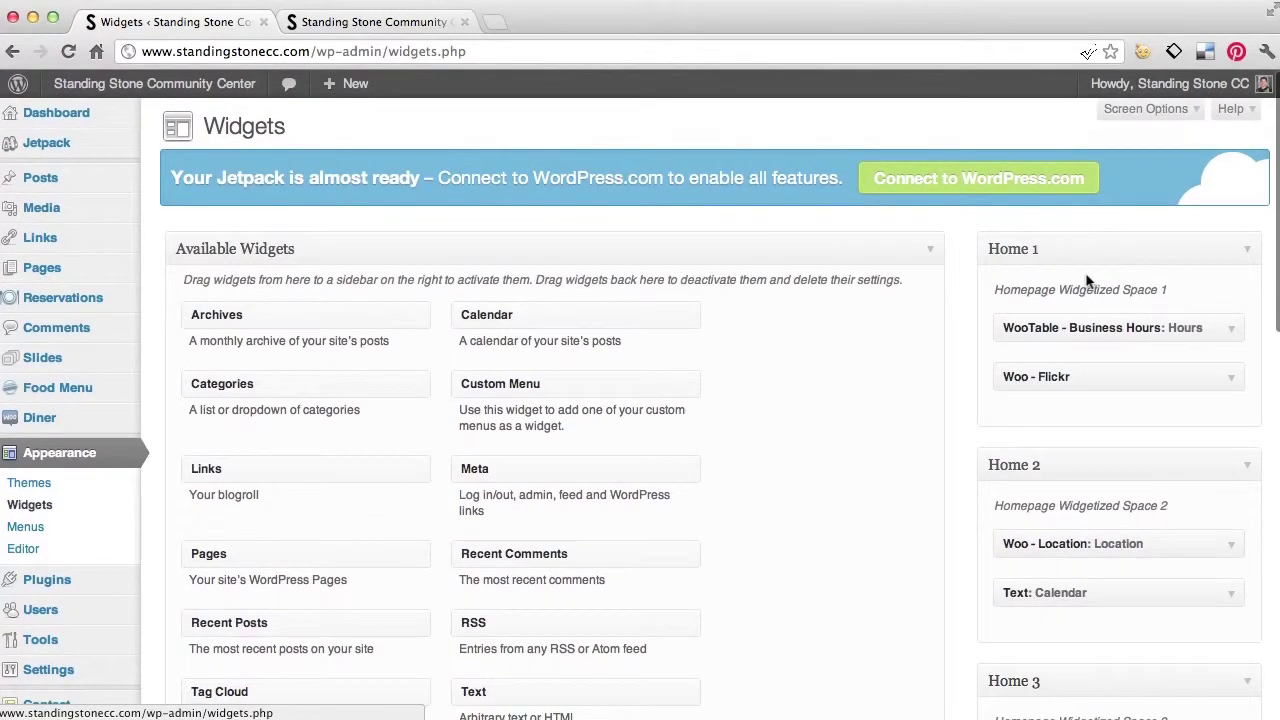
{"action": "left_click", "coordinate": [360, 22]}
{"action": "left_click", "coordinate": [205, 24]}
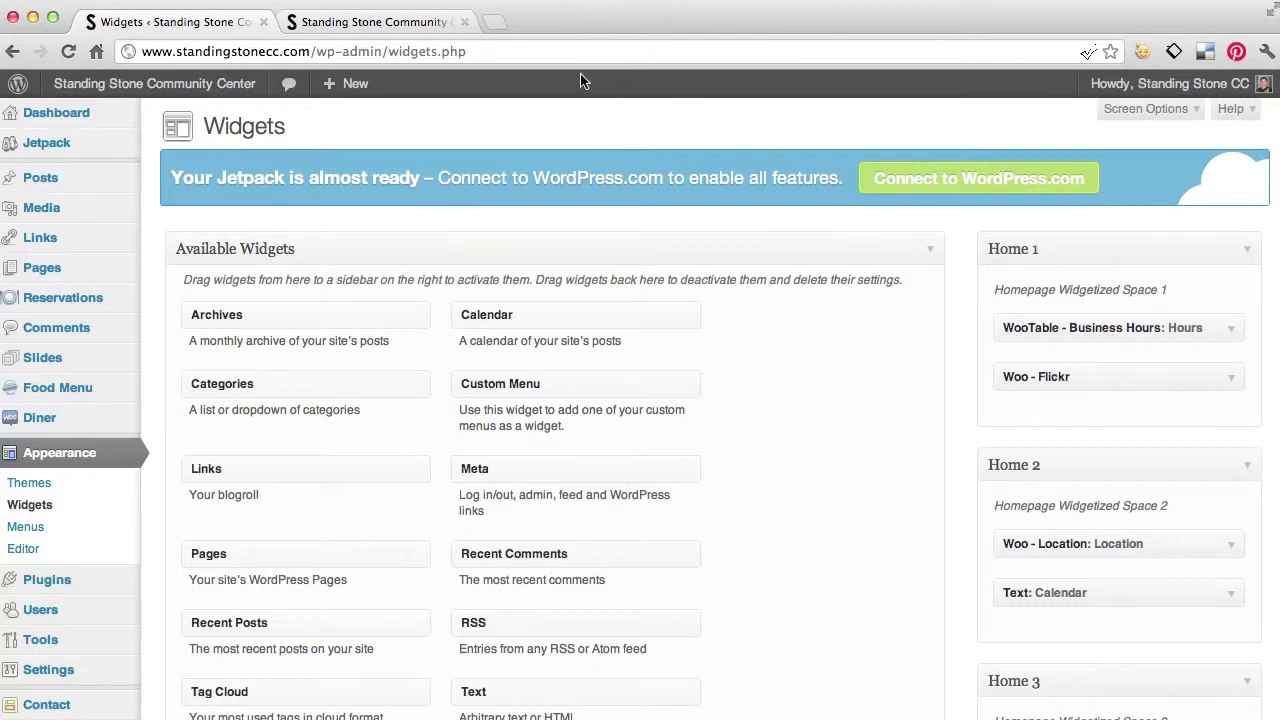
{"action": "left_click", "coordinate": [370, 22]}
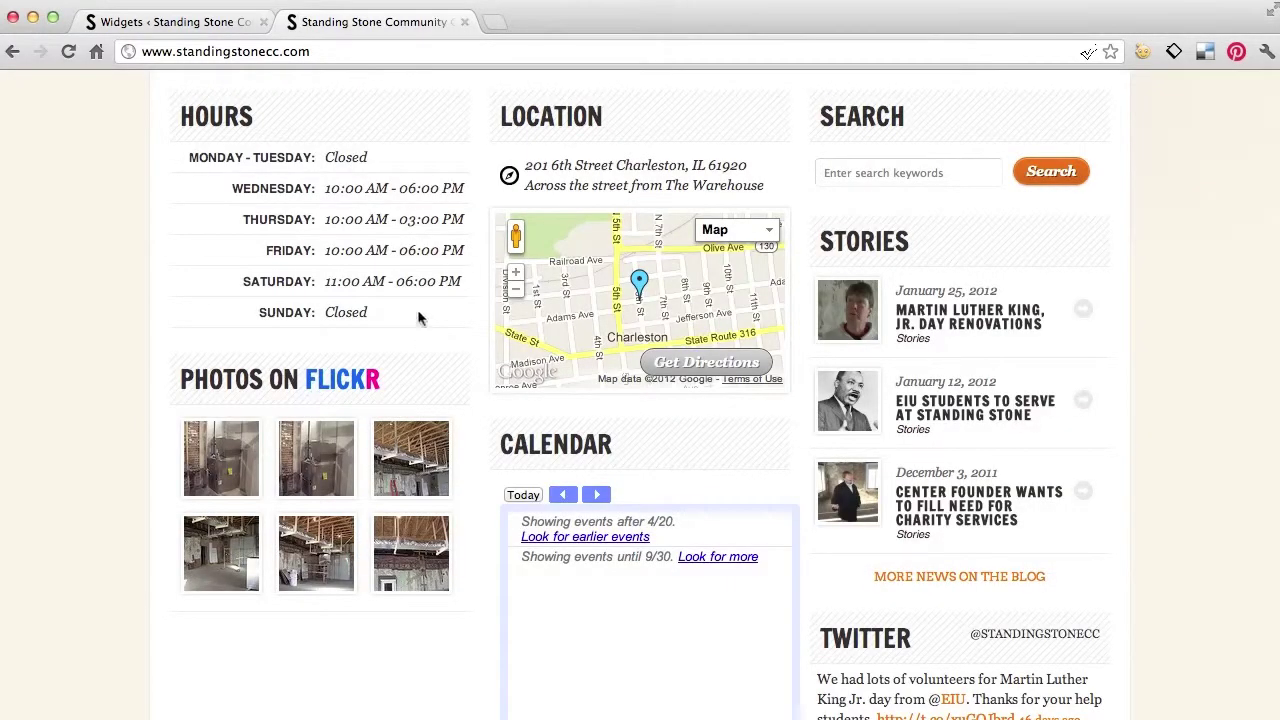
{"action": "left_click", "coordinate": [180, 22]}
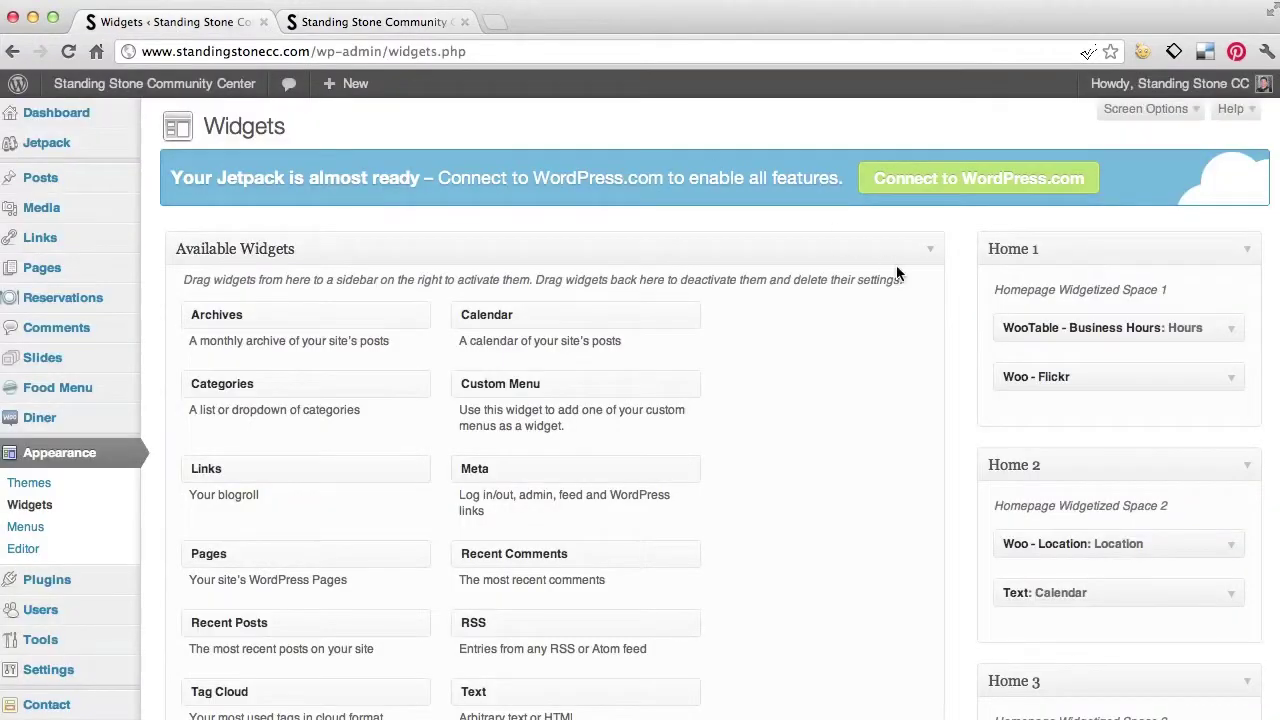
- Drag Woo - Flickr above WooTable - Business Hours in Home 1, then view the live homepage
{"action": "left_click_drag", "start_coordinate": [1074, 366], "coordinate": [1078, 318]}
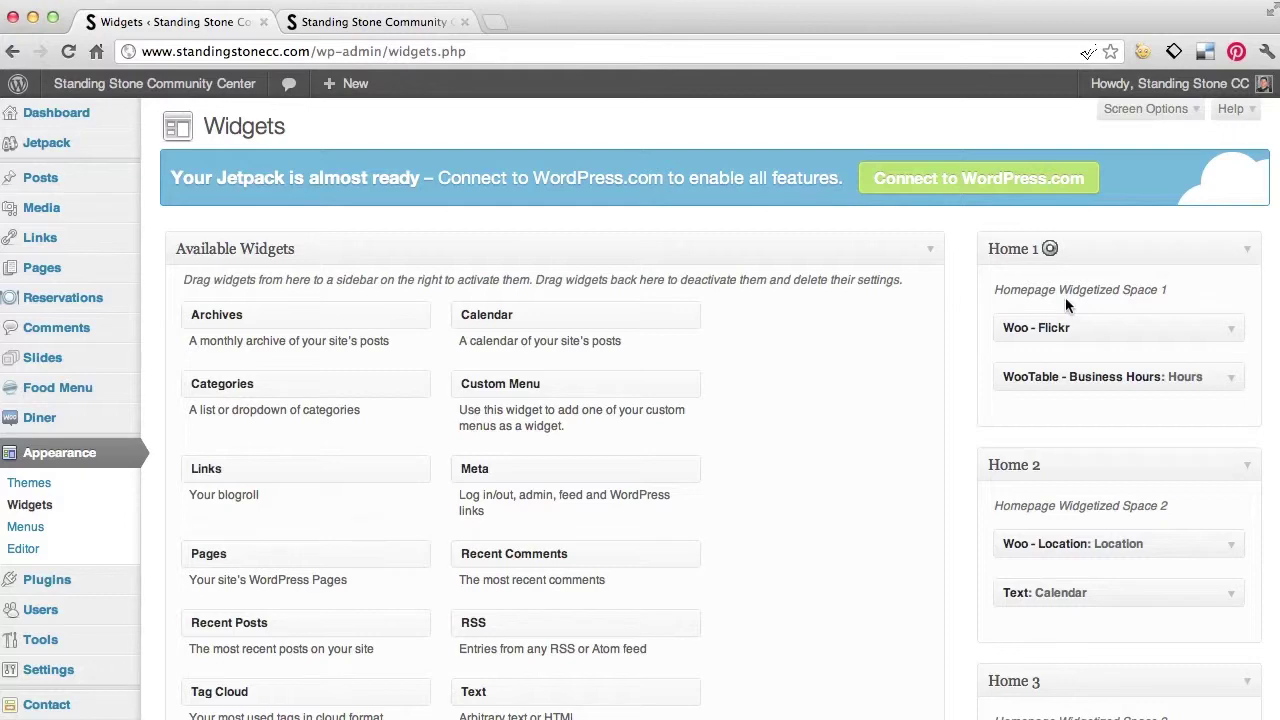
{"action": "left_click", "coordinate": [339, 22]}
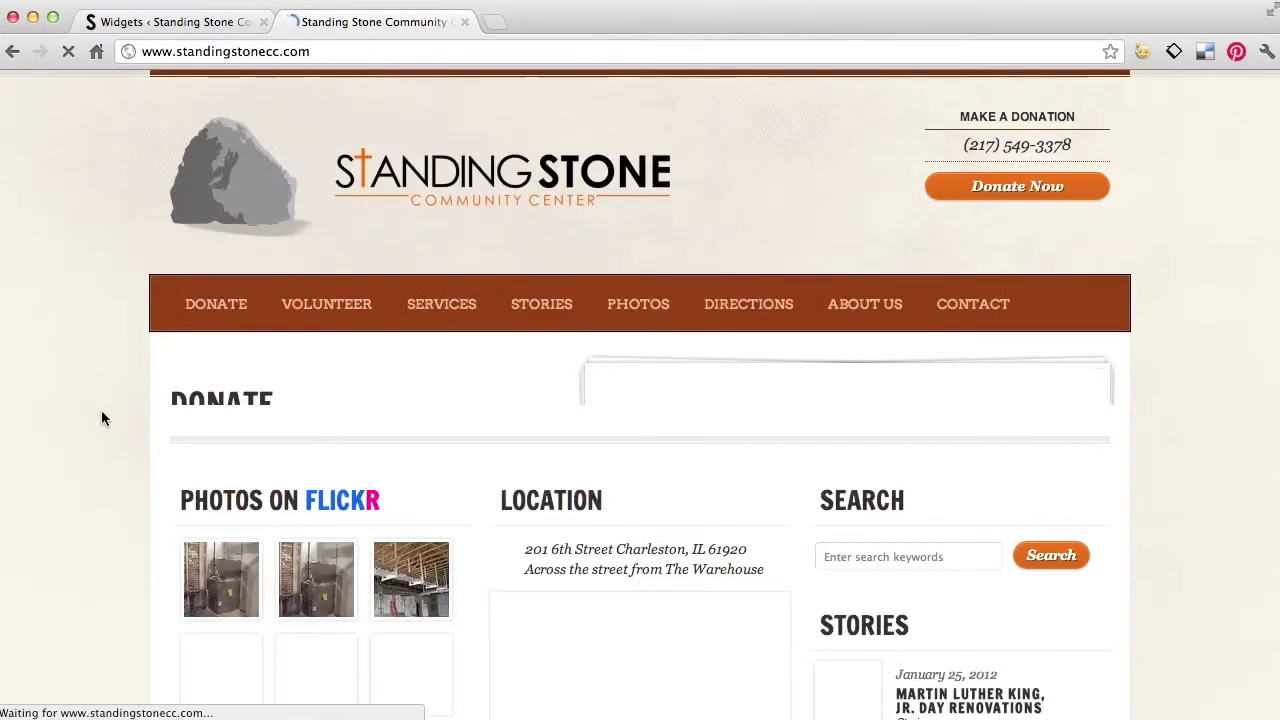
- Drag Business Hours back above Flickr in Home 1 and expand its settings
{"action": "scroll", "coordinate": [91, 466], "scroll_direction": "down", "scroll_amount": 5}
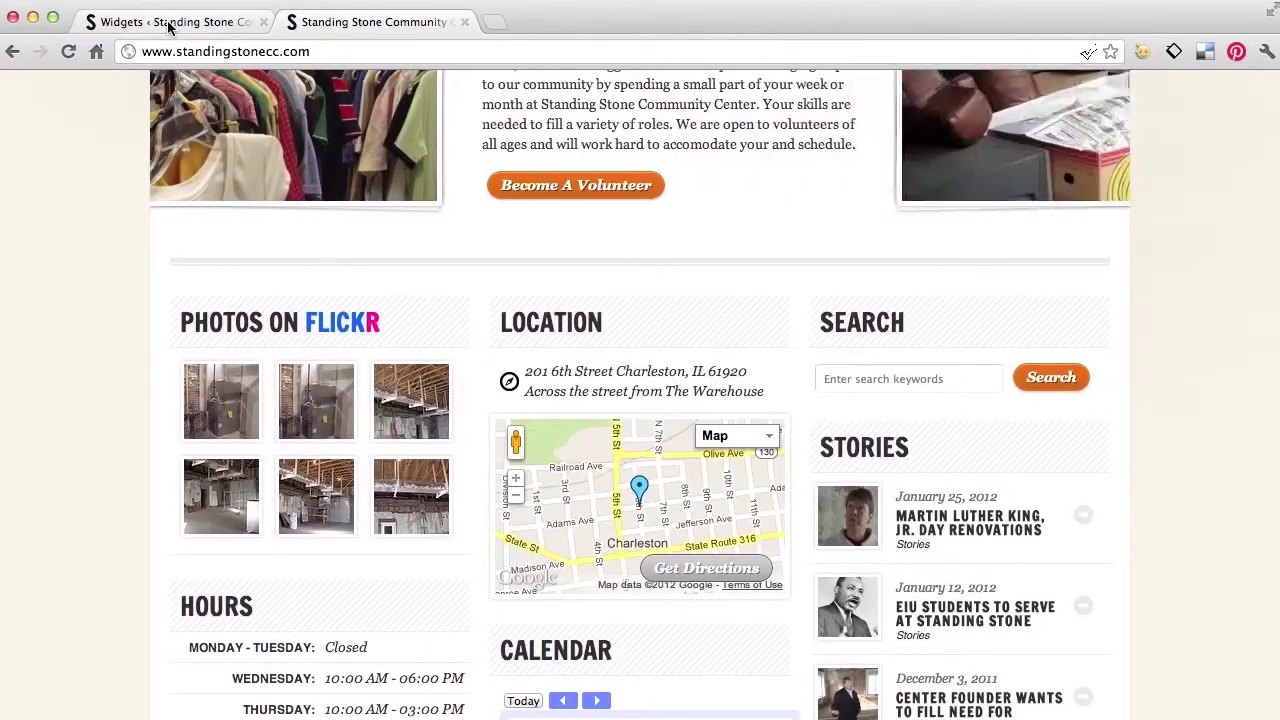
{"action": "left_click", "coordinate": [171, 22]}
{"action": "left_click_drag", "start_coordinate": [1077, 376], "coordinate": [1080, 318]}
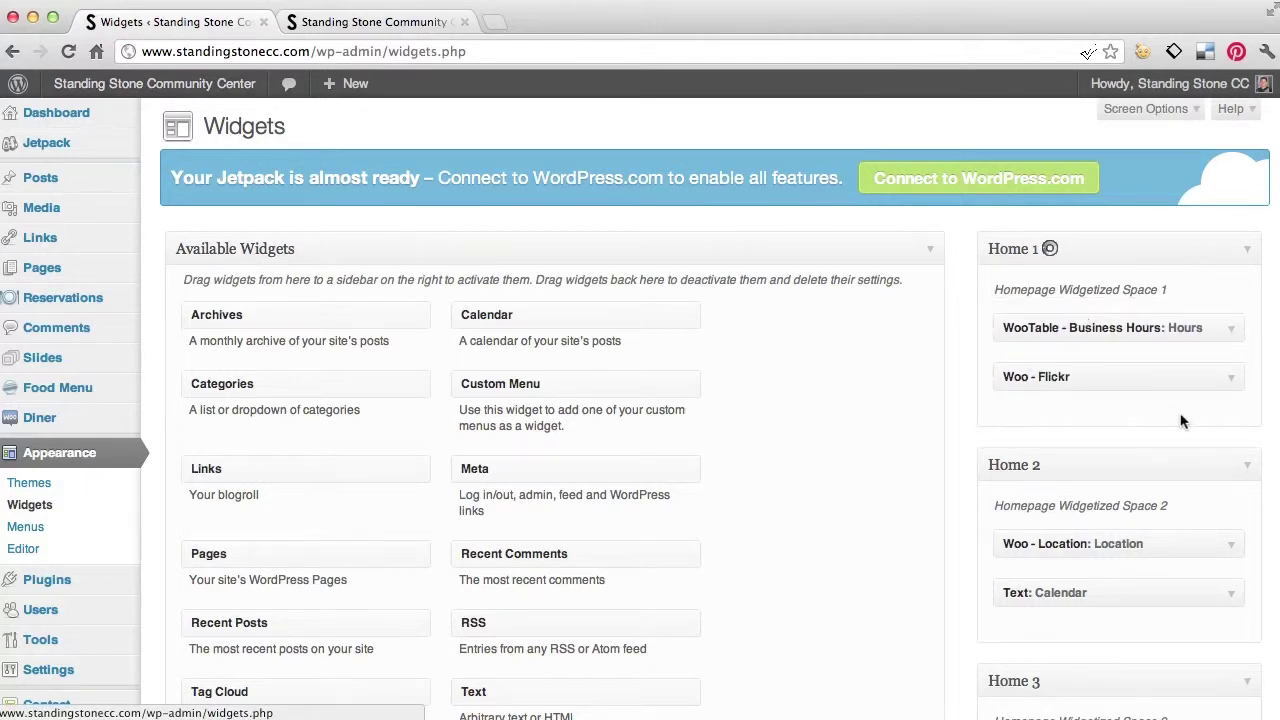
{"action": "left_click", "coordinate": [1233, 330]}
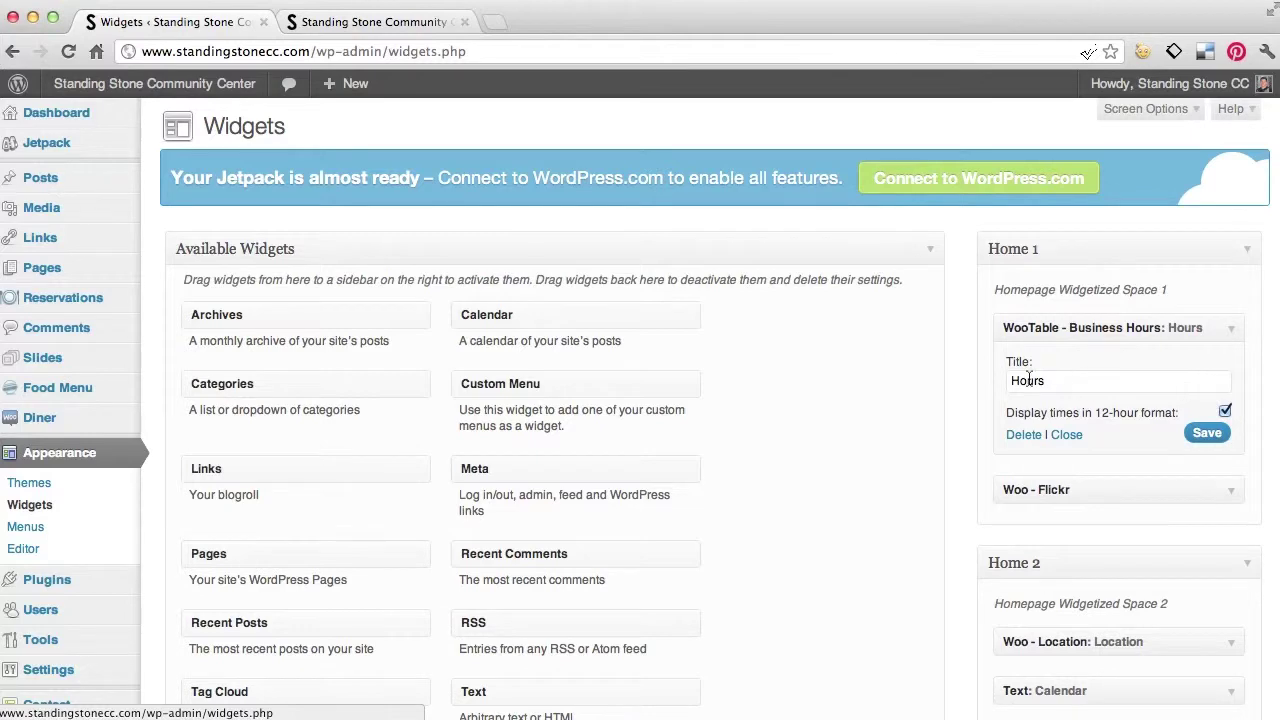
{"action": "left_click", "coordinate": [366, 22]}
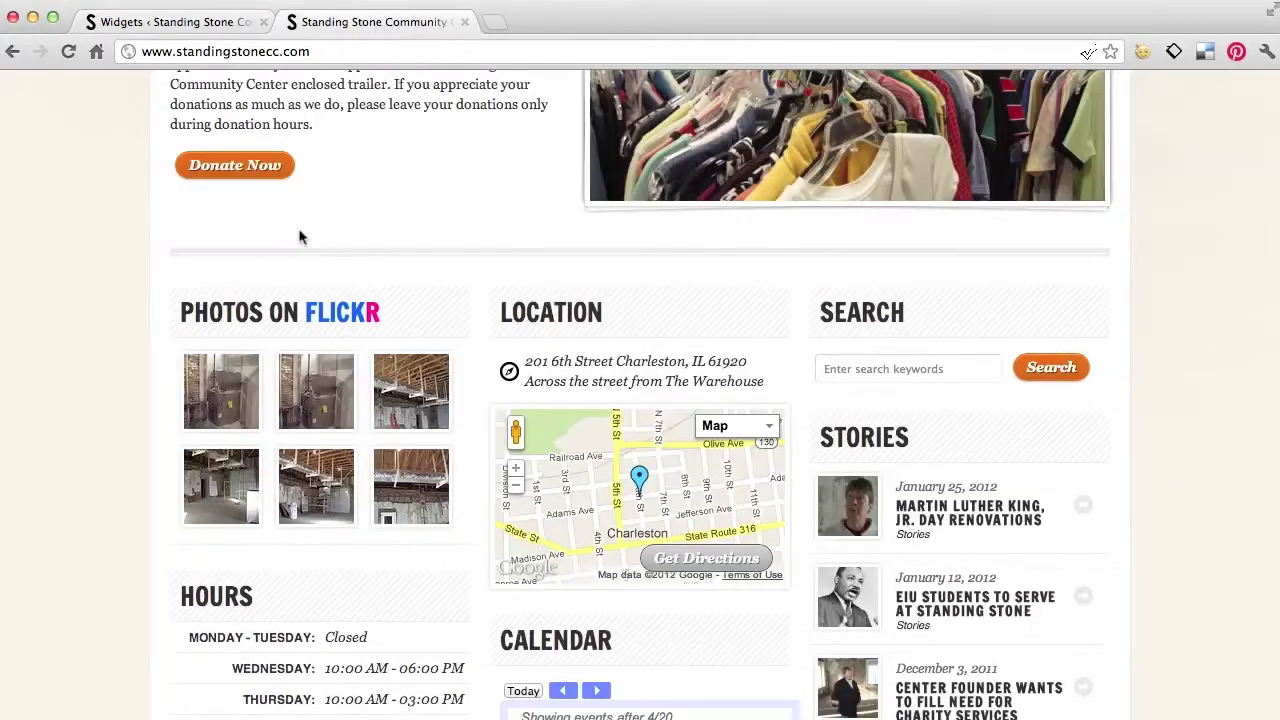
{"action": "left_click", "coordinate": [170, 22]}
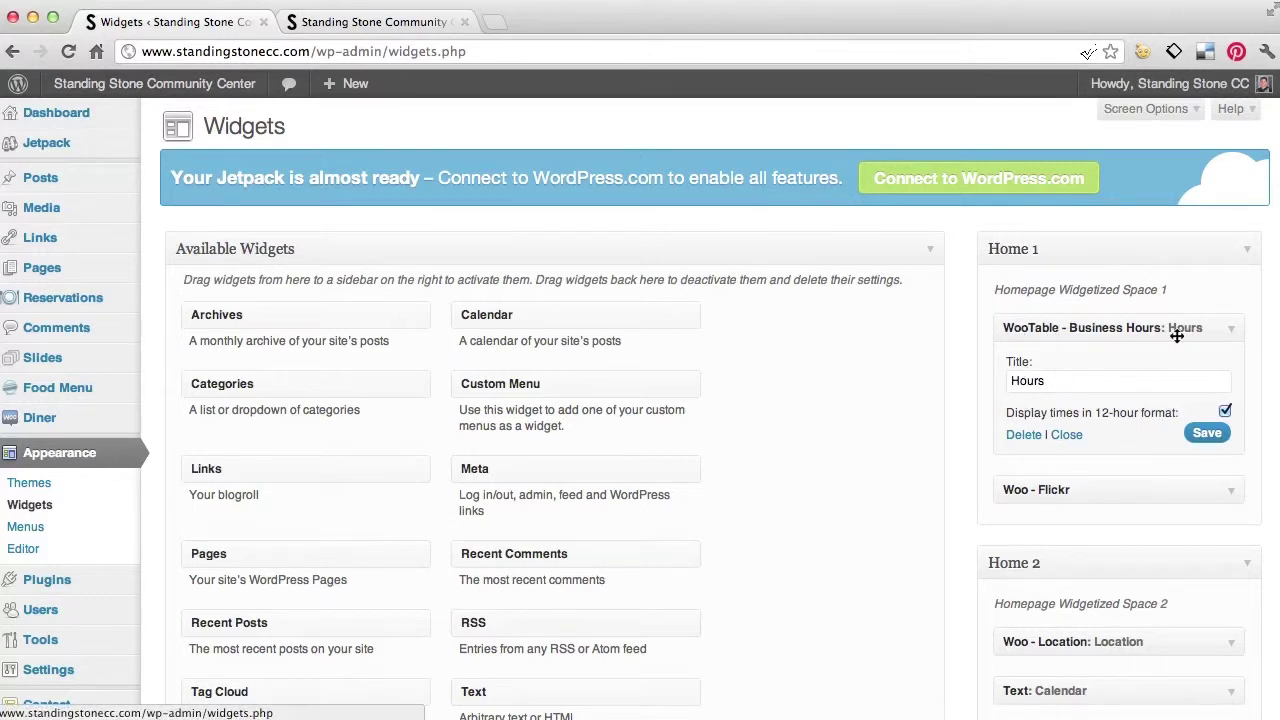
{"action": "left_click", "coordinate": [1066, 436]}
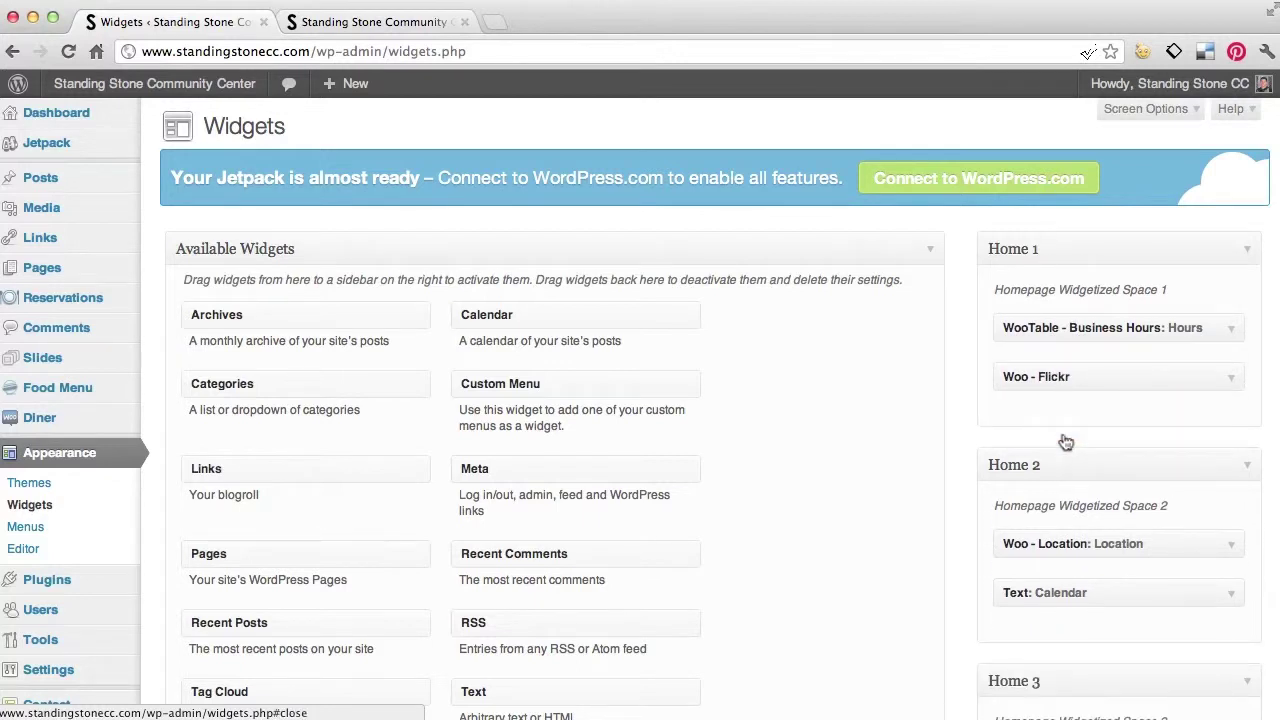
- Review the Flickr widget settings, keep 6 photos, and close it
{"action": "left_click", "coordinate": [1231, 374]}
{"action": "scroll", "coordinate": [996, 504], "scroll_direction": "down", "scroll_amount": 1}
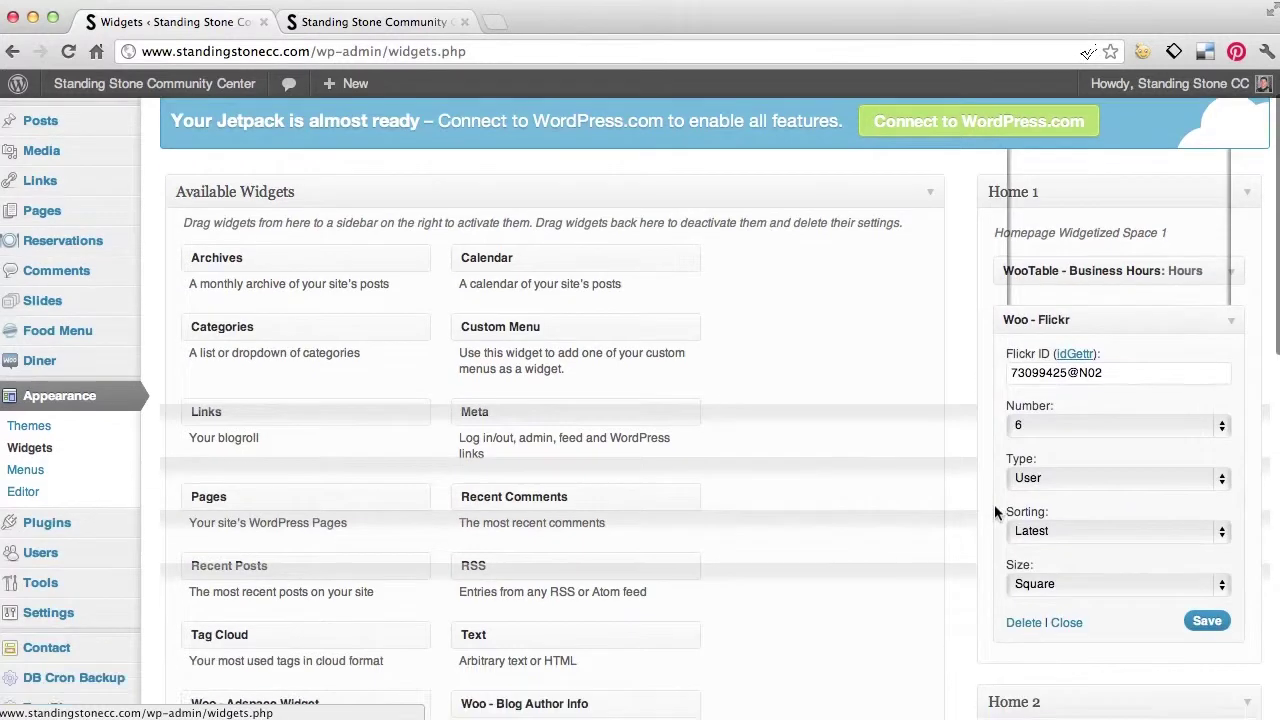
{"action": "left_click", "coordinate": [1035, 428]}
{"action": "left_click", "coordinate": [1035, 428]}
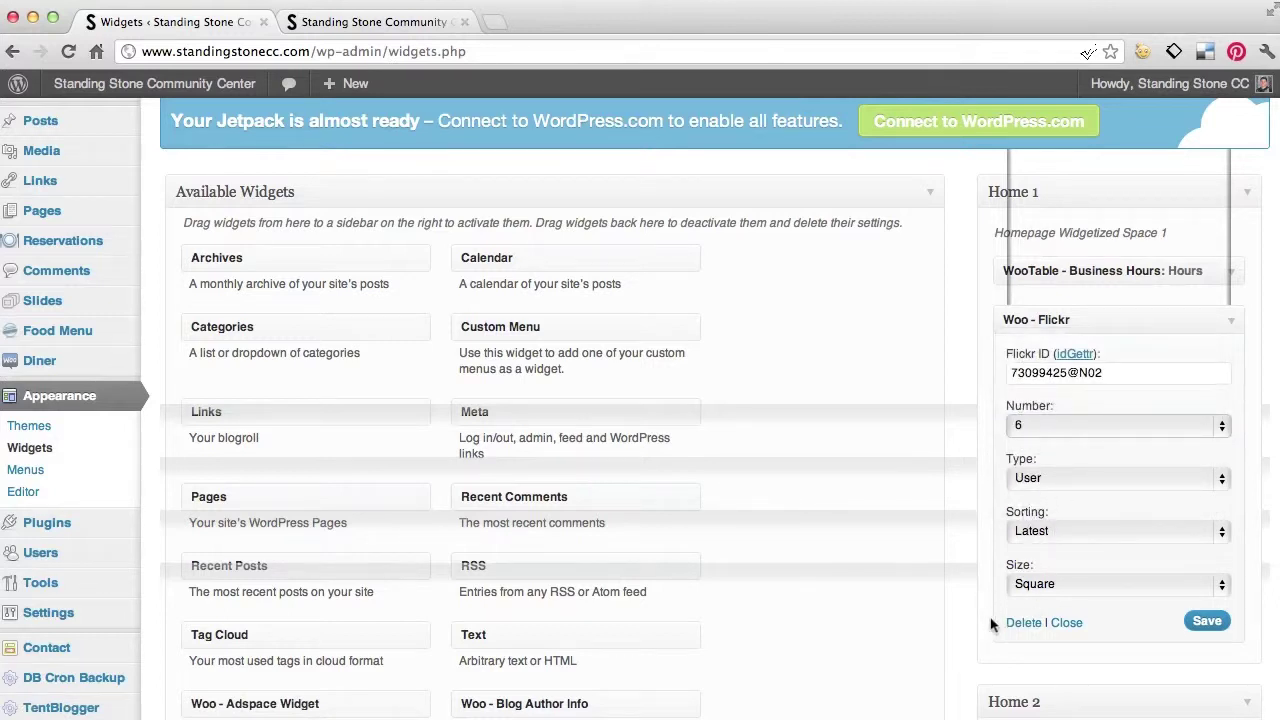
{"action": "left_click", "coordinate": [1066, 622]}
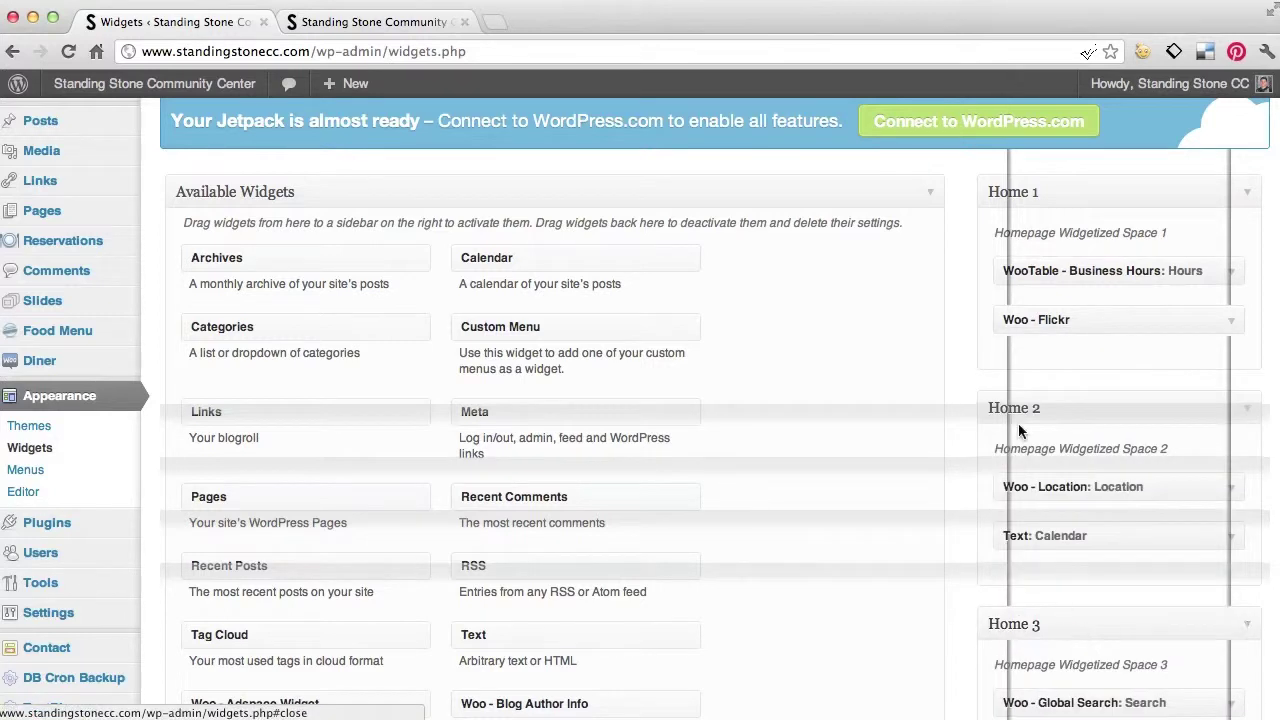
{"action": "scroll", "coordinate": [1018, 423], "scroll_direction": "down", "scroll_amount": 1}
- Check the live homepage, then expand Home 2's Location widget settings
{"action": "mouse_move", "coordinate": [358, 65]}
{"action": "left_click", "coordinate": [365, 22]}
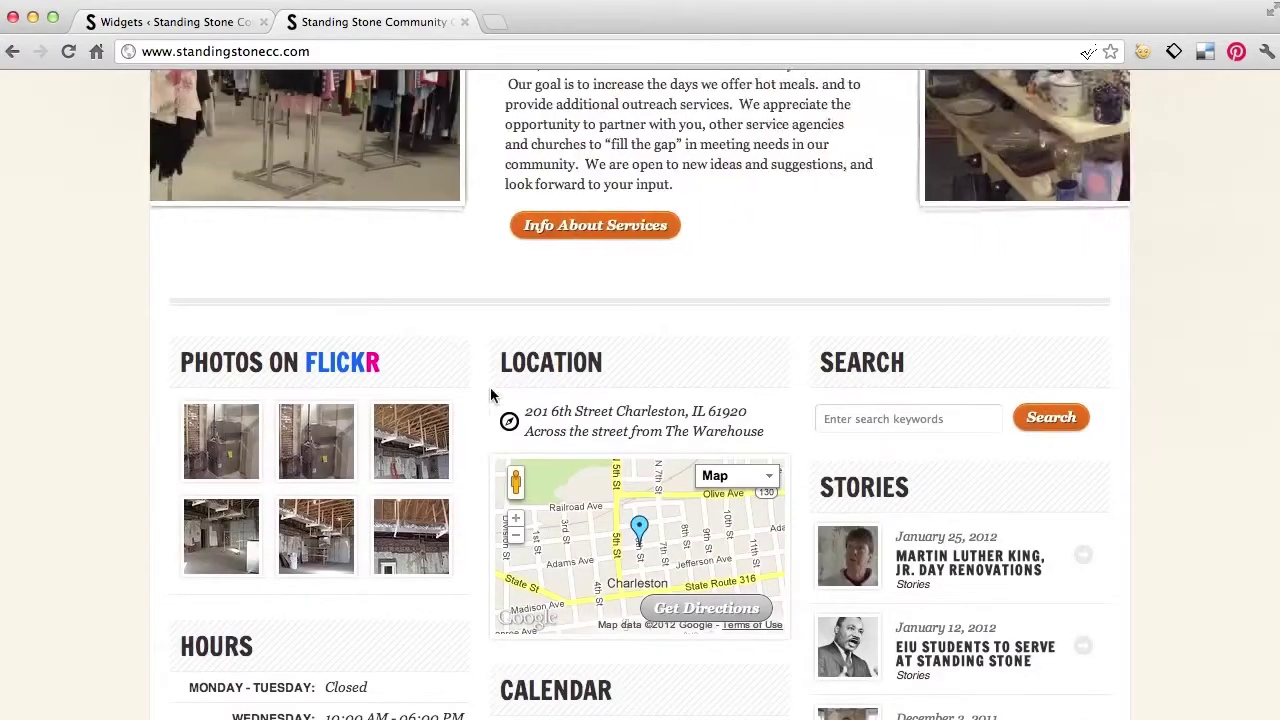
{"action": "scroll", "coordinate": [600, 365], "scroll_direction": "down", "scroll_amount": 2}
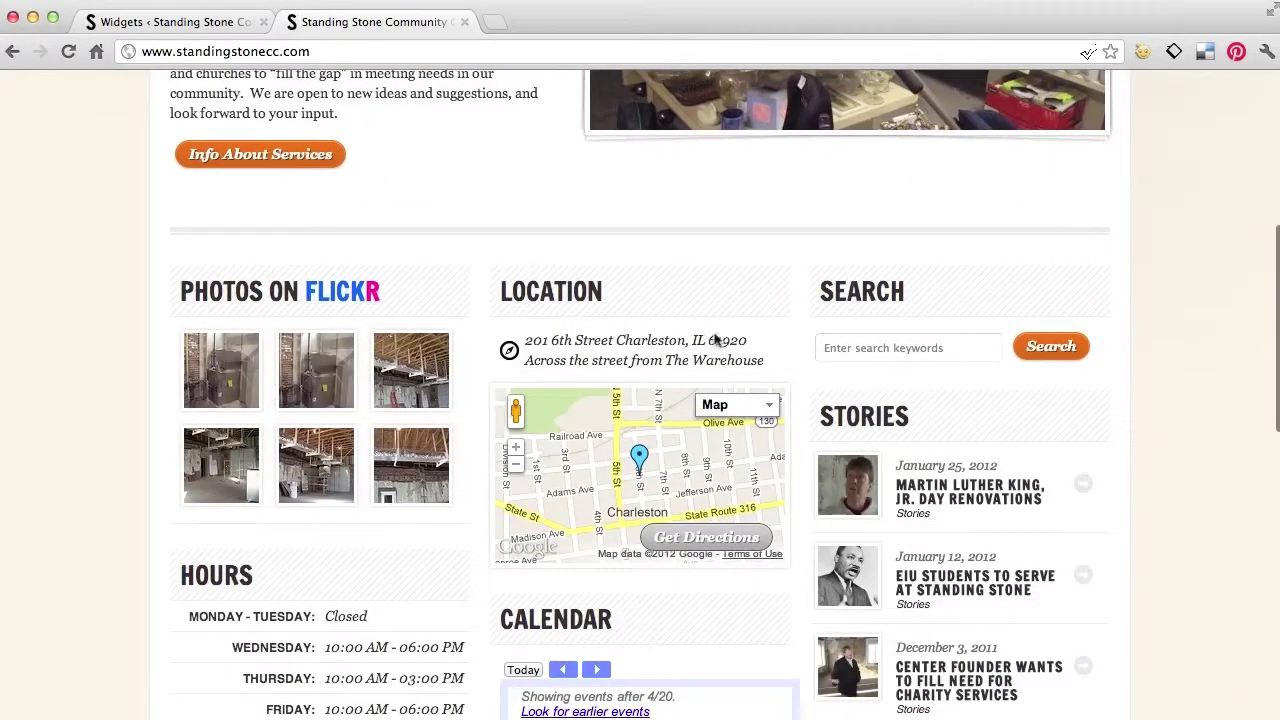
{"action": "left_click", "coordinate": [205, 20]}
{"action": "left_click", "coordinate": [1237, 440]}
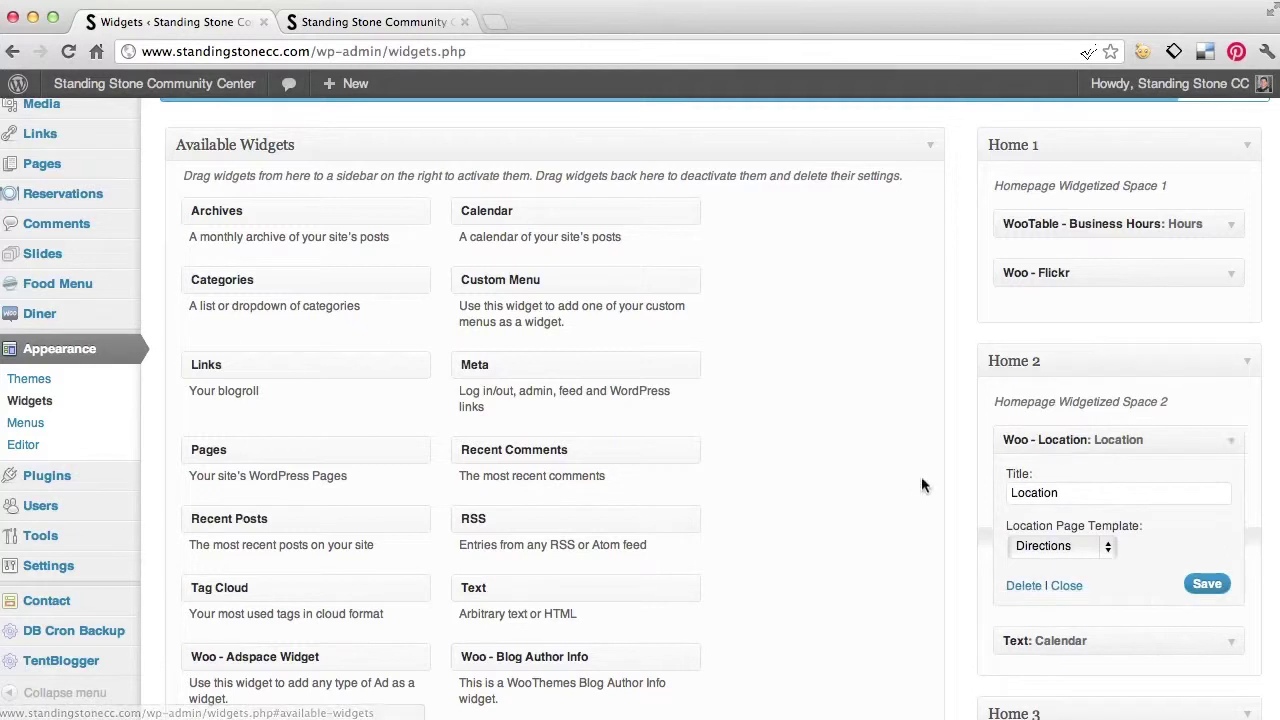
- Keep Directions as the Location widget's page template and close the widget
{"action": "scroll", "coordinate": [921, 476], "scroll_direction": "down", "scroll_amount": 2}
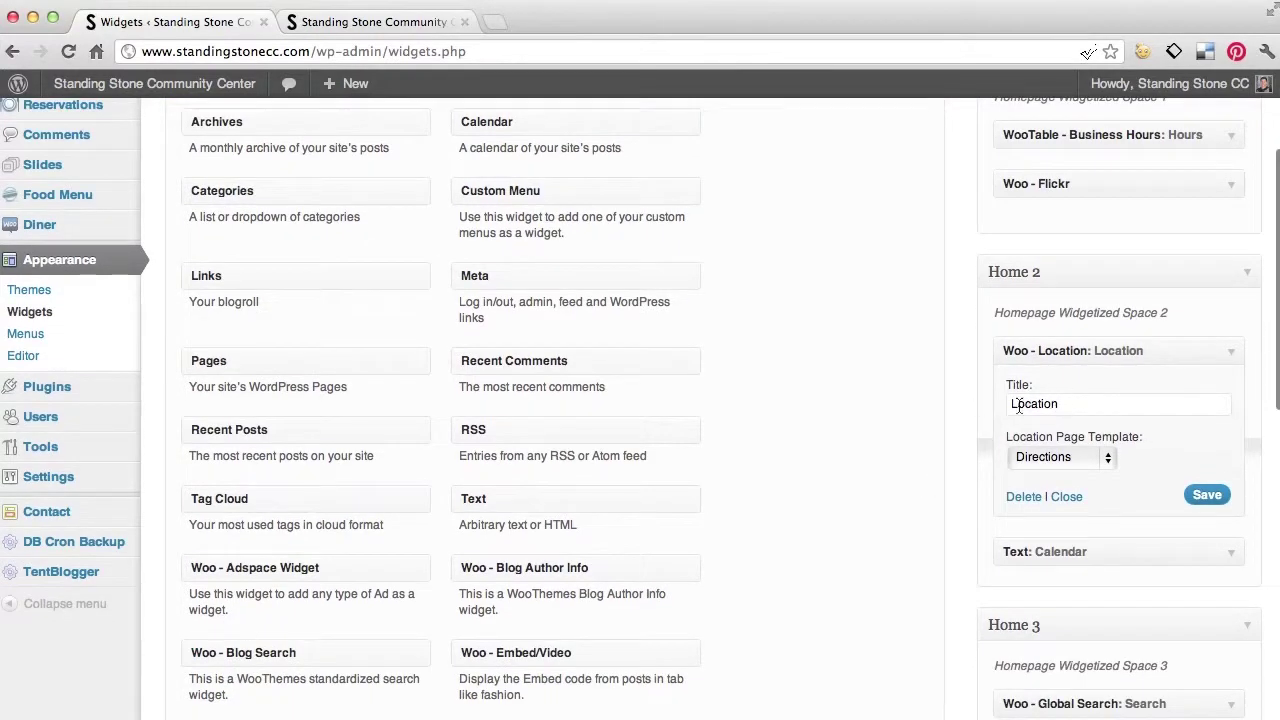
{"action": "left_click", "coordinate": [1105, 457]}
{"action": "left_click", "coordinate": [1102, 456]}
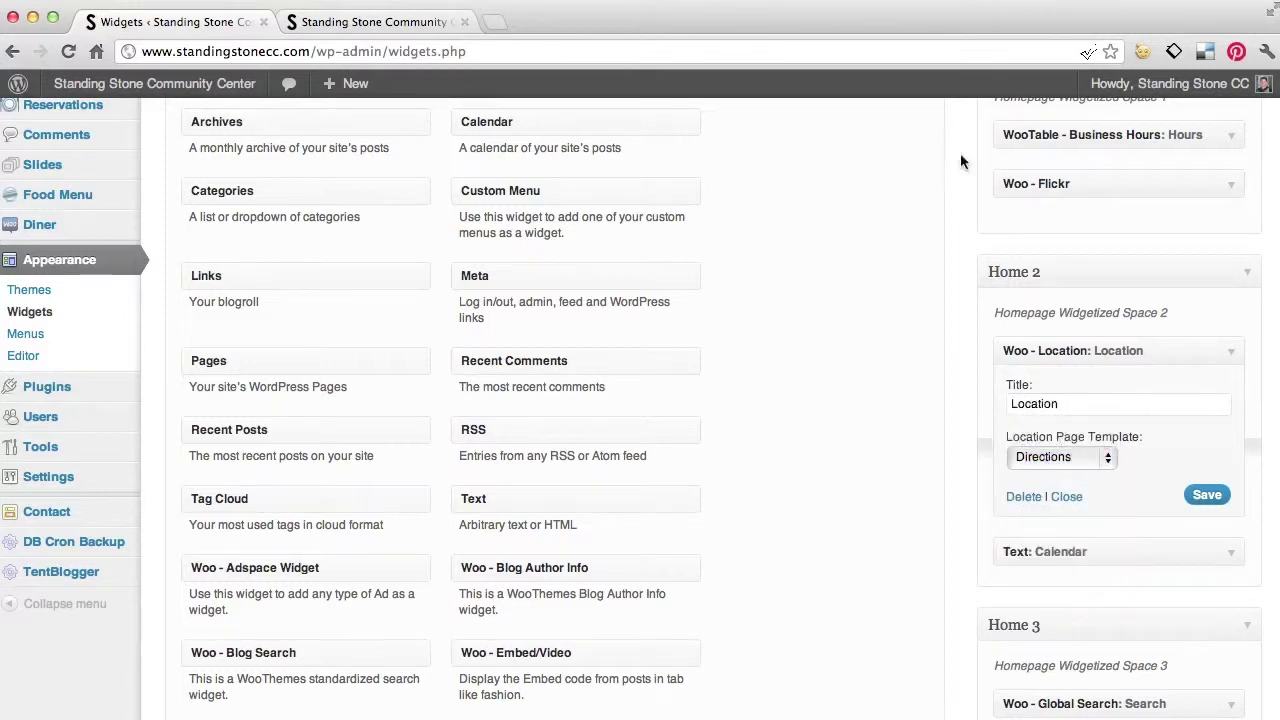
{"action": "left_click", "coordinate": [1056, 456]}
{"action": "left_click", "coordinate": [1056, 456]}
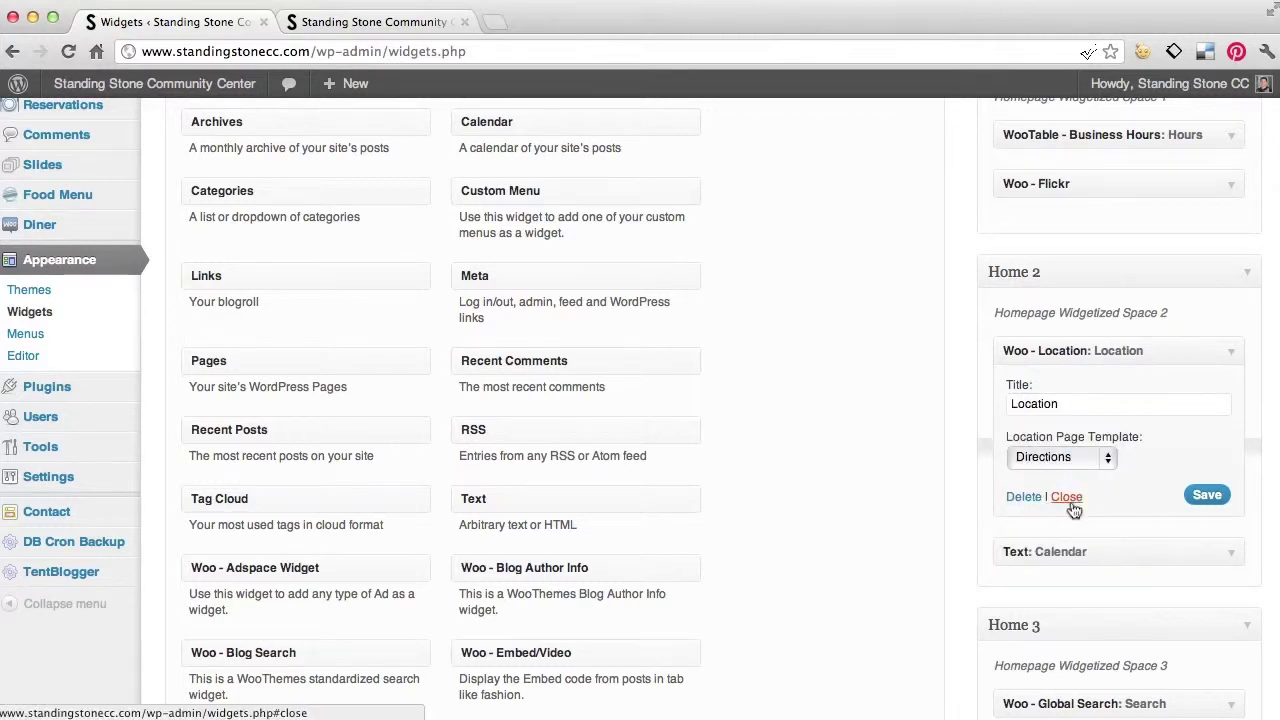
{"action": "left_click", "coordinate": [1066, 497]}
- Review and close the Calendar text widget, then compare with the live homepage
{"action": "left_click", "coordinate": [1234, 412]}
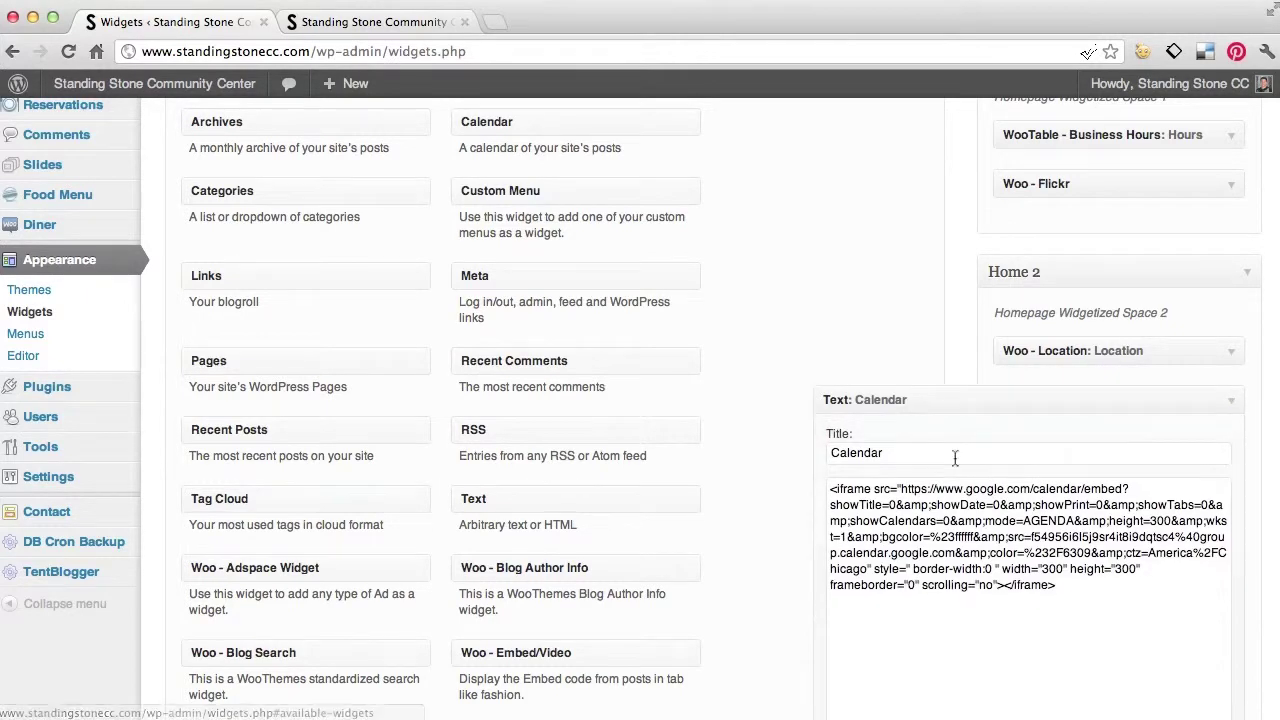
{"action": "scroll", "coordinate": [957, 457], "scroll_direction": "down", "scroll_amount": 2}
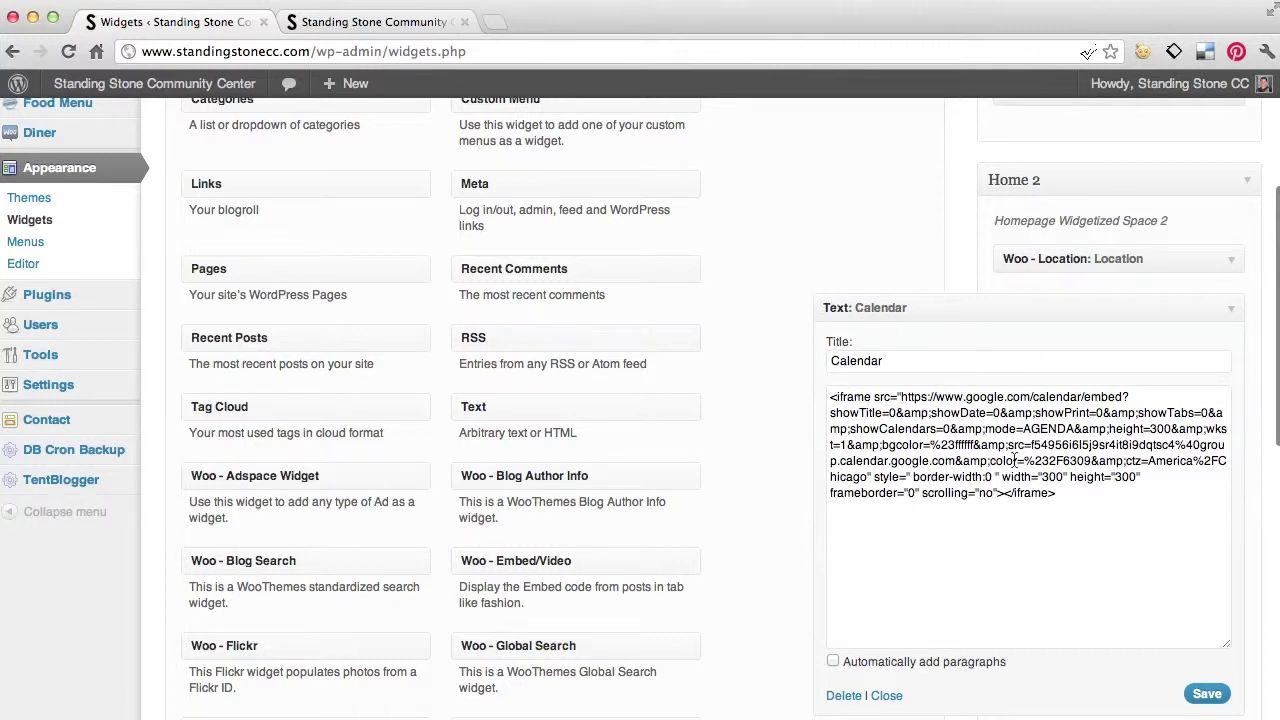
{"action": "scroll", "coordinate": [980, 578], "scroll_direction": "down", "scroll_amount": 1}
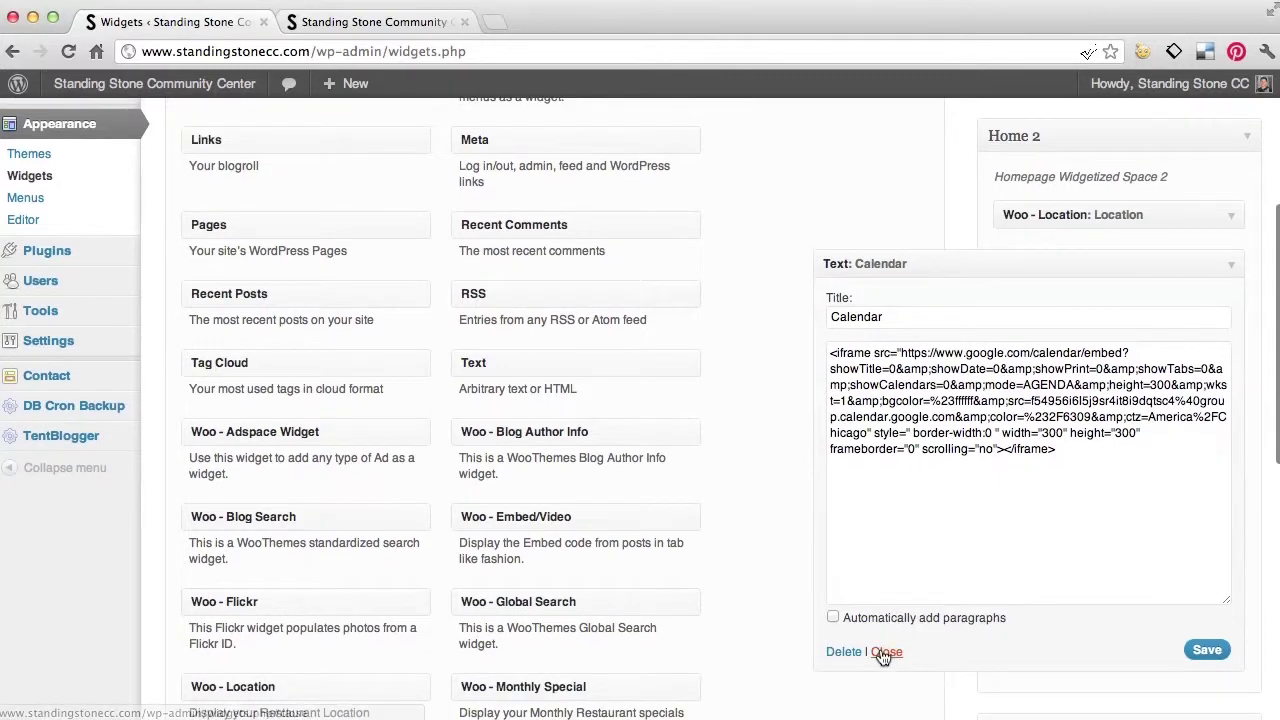
{"action": "left_click", "coordinate": [886, 650]}
{"action": "left_click", "coordinate": [390, 22]}
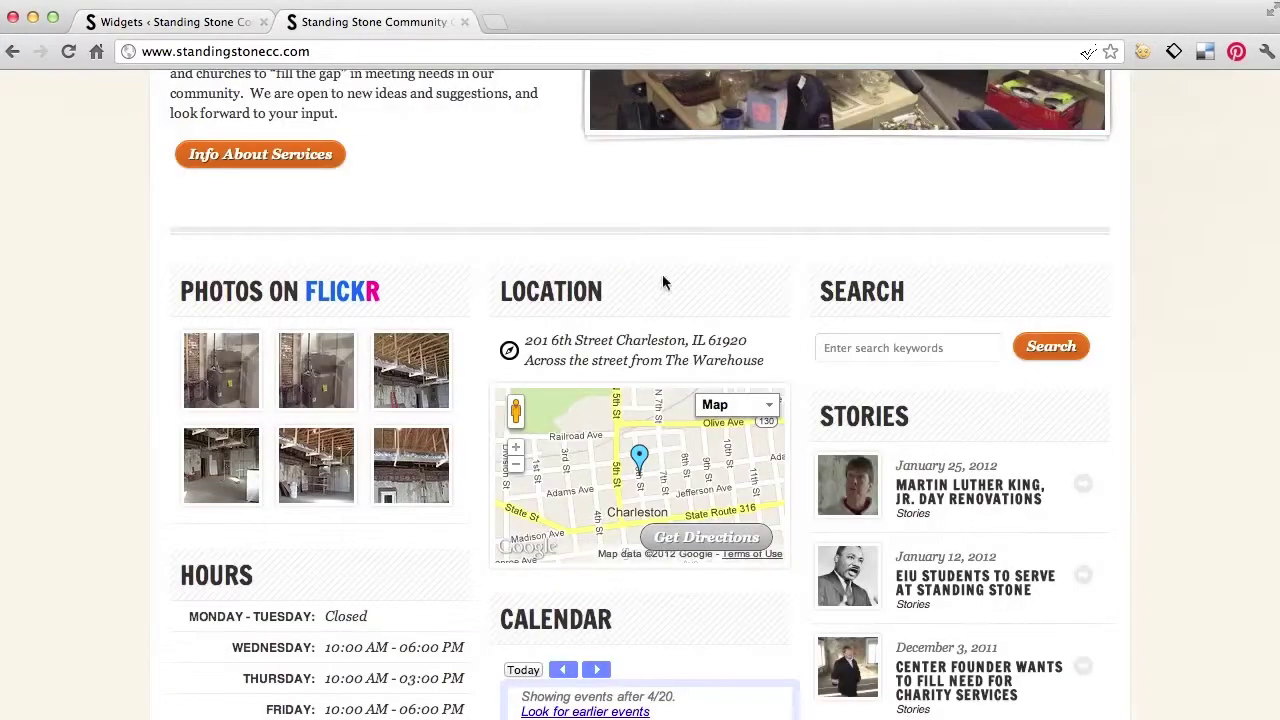
{"action": "scroll", "coordinate": [923, 297], "scroll_direction": "down", "scroll_amount": 1}
{"action": "scroll", "coordinate": [1036, 548], "scroll_direction": "down", "scroll_amount": 5}
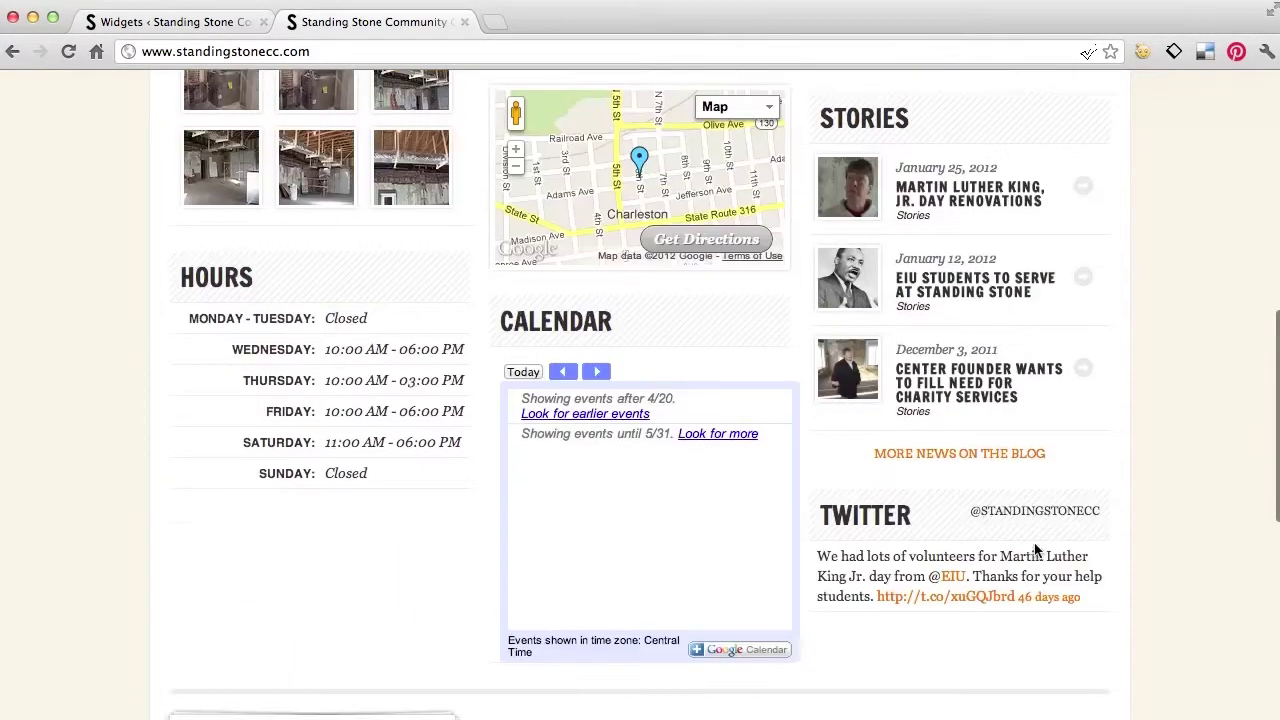
{"action": "left_click", "coordinate": [150, 30]}
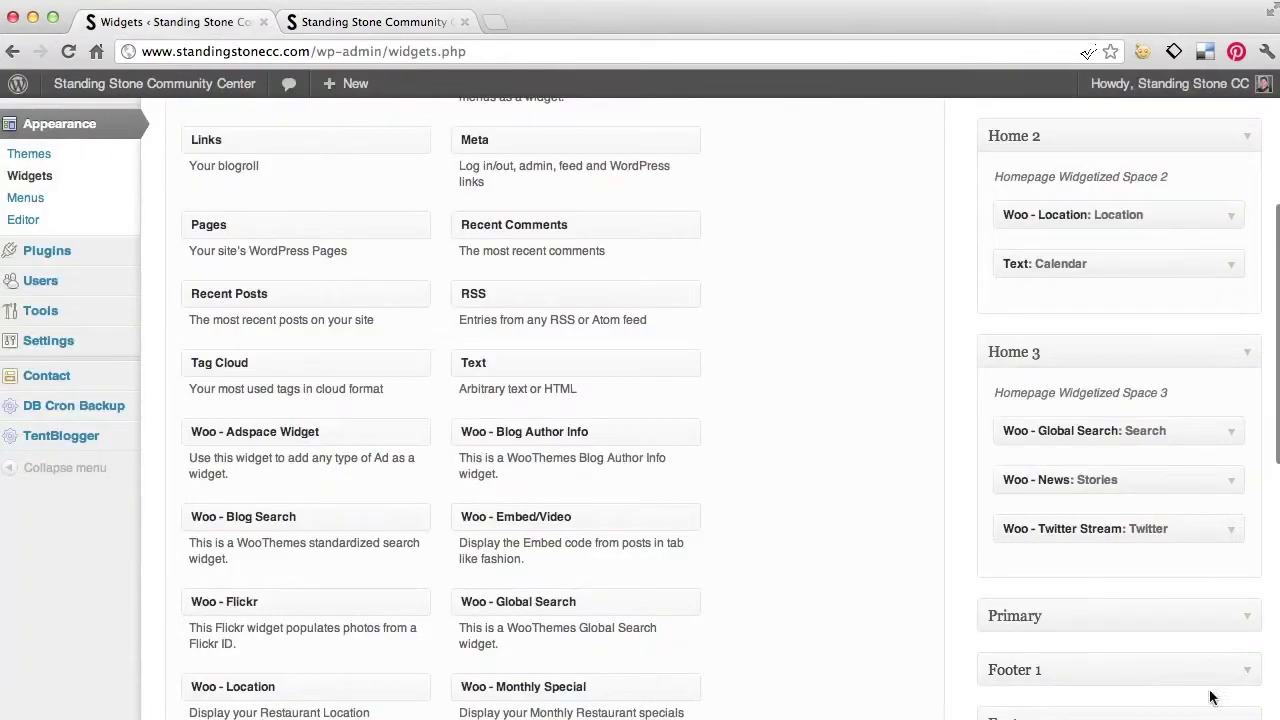
{"action": "left_click", "coordinate": [1232, 433]}
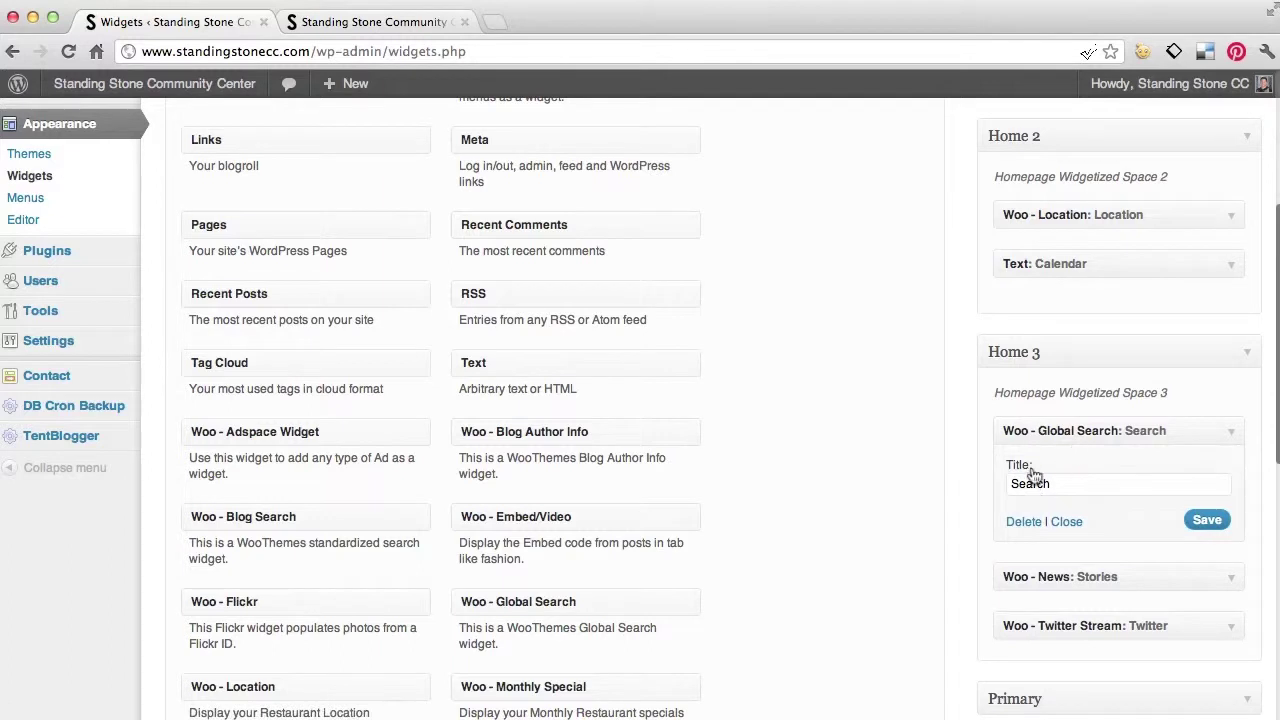
{"action": "left_click", "coordinate": [1066, 521]}
{"action": "left_click", "coordinate": [1233, 494]}
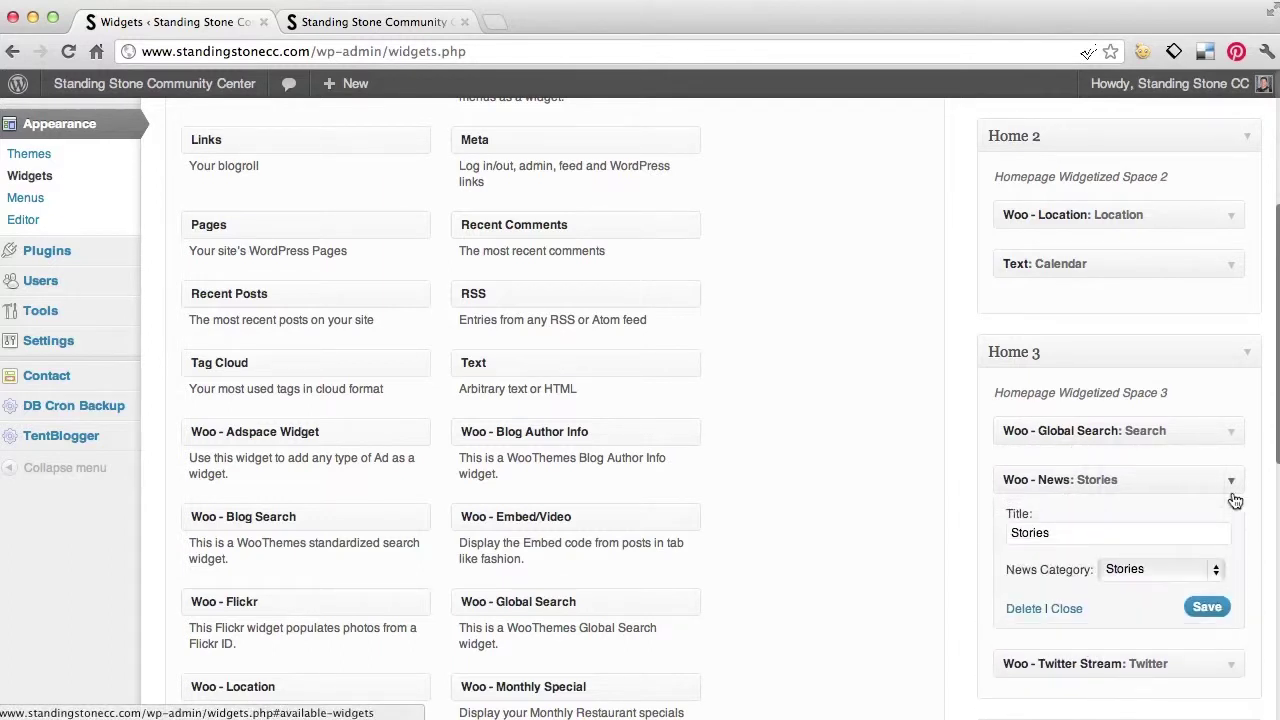
{"action": "scroll", "coordinate": [848, 495], "scroll_direction": "down", "scroll_amount": 2}
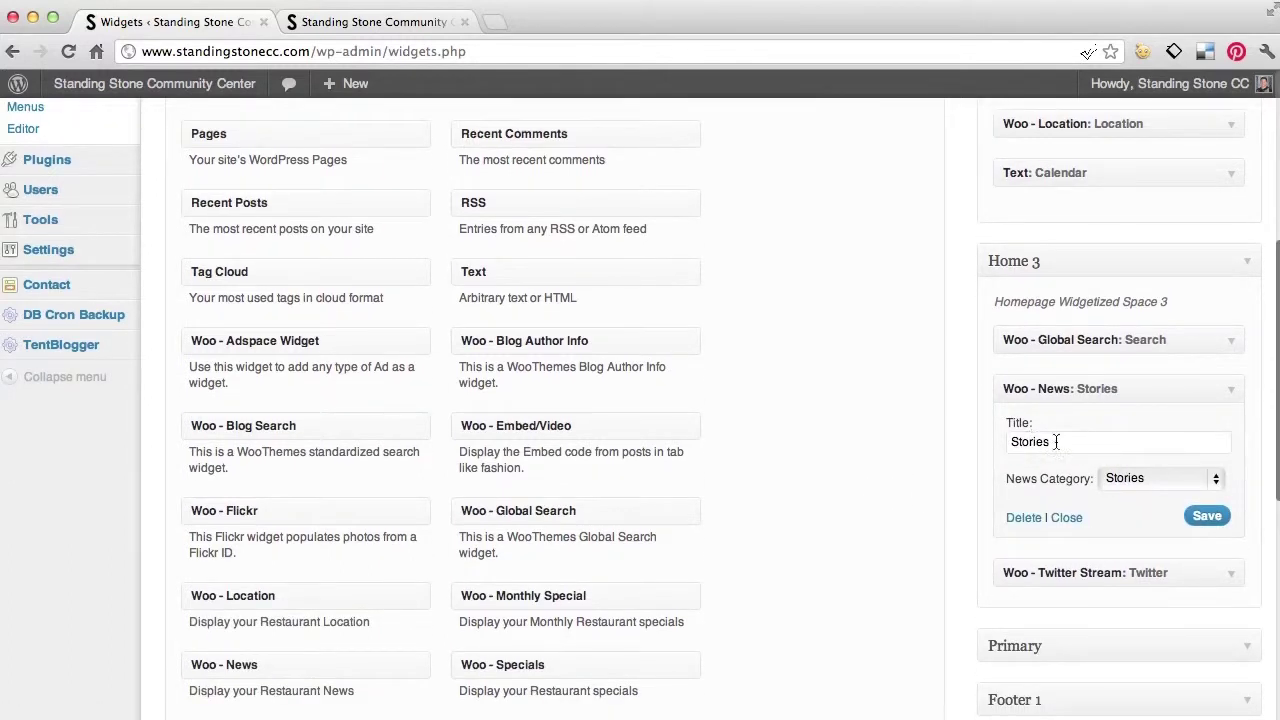
{"action": "left_click", "coordinate": [1128, 483]}
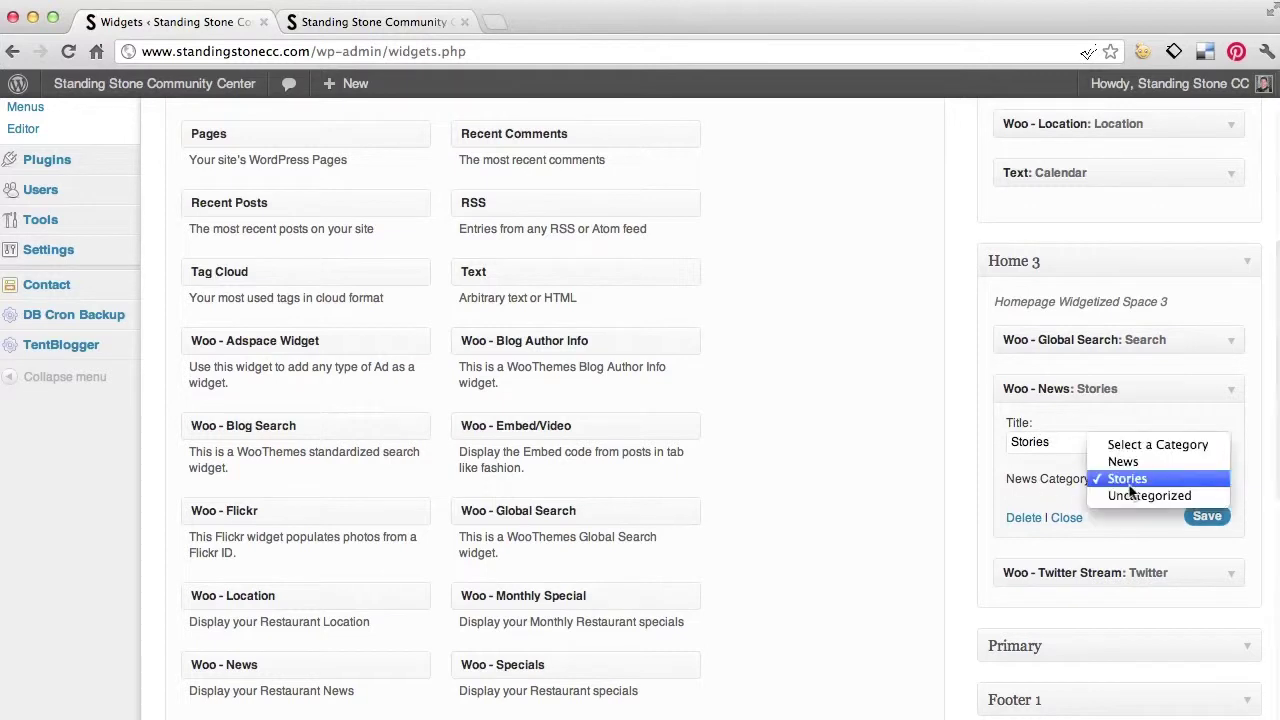
{"action": "left_click", "coordinate": [1128, 480]}
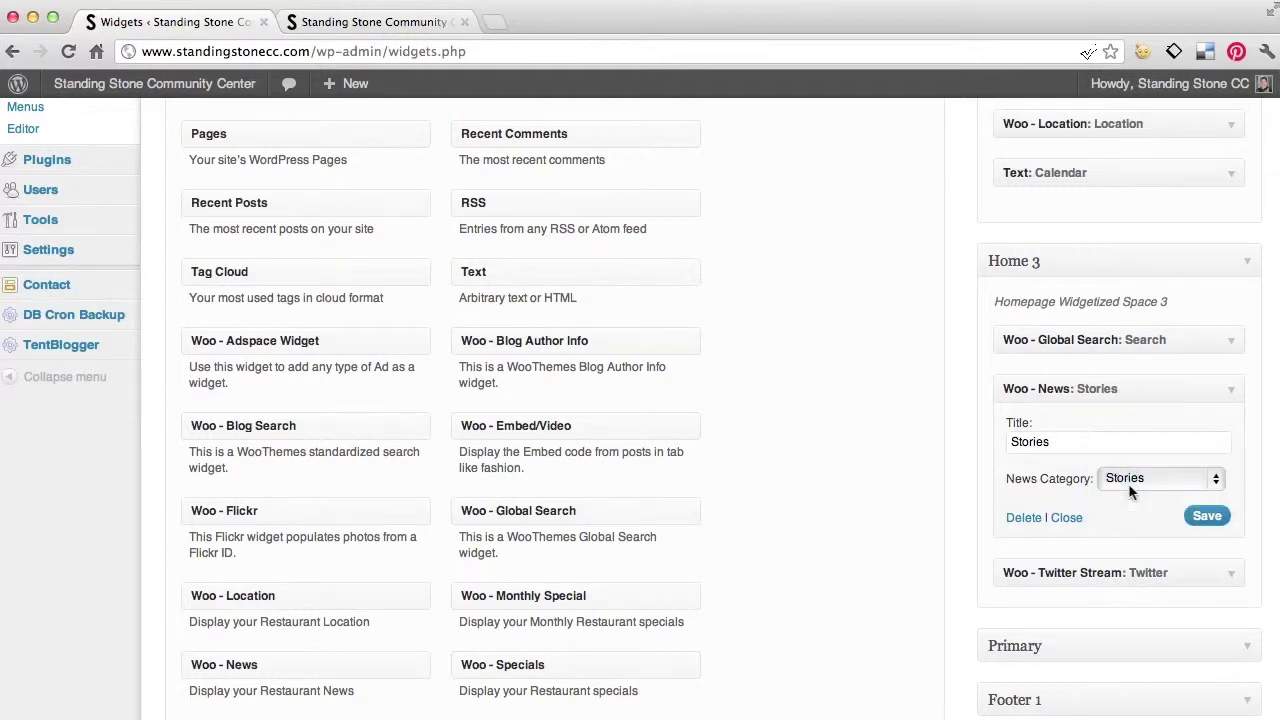
{"action": "left_click", "coordinate": [1066, 518]}
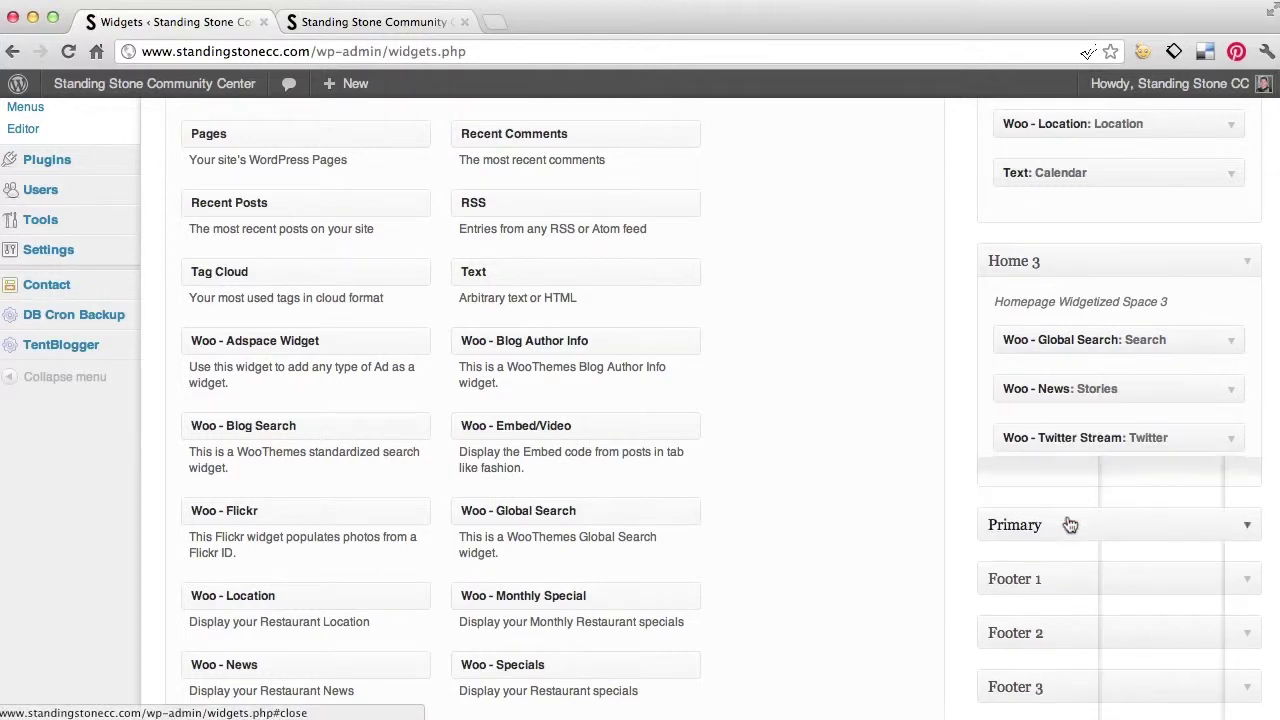
{"action": "left_click", "coordinate": [1231, 440]}
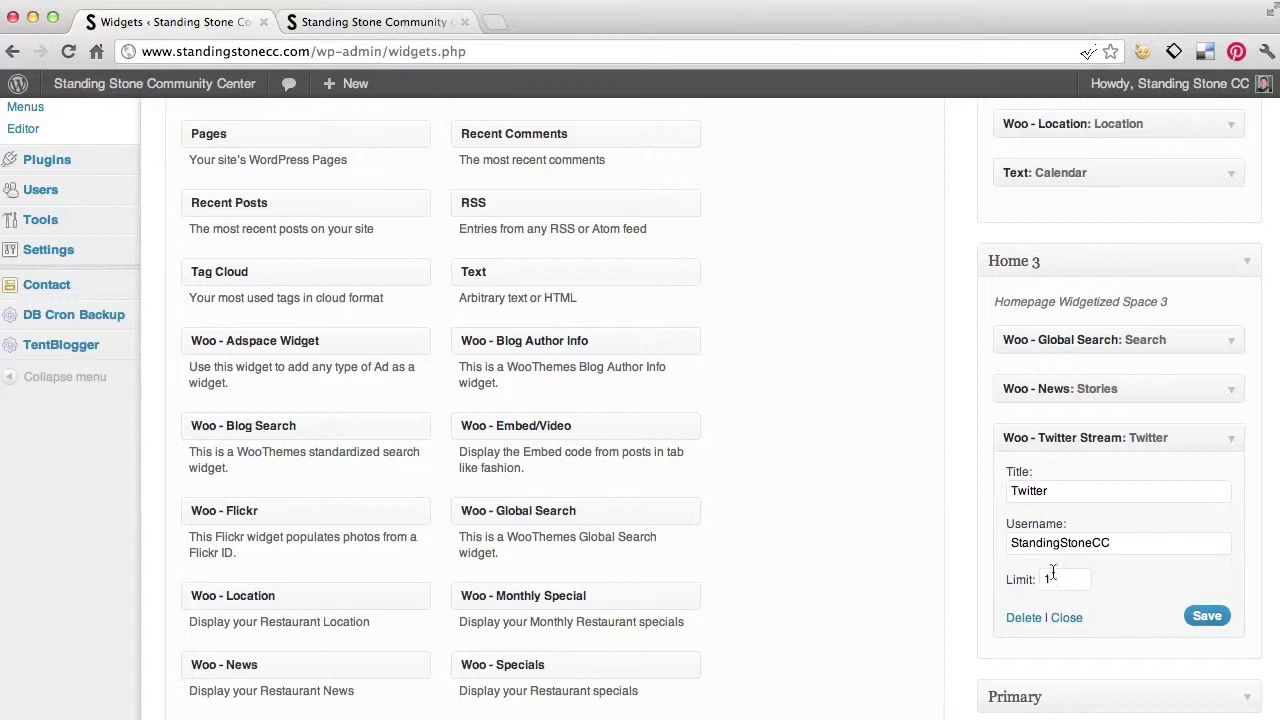
{"action": "left_click", "coordinate": [1066, 618]}
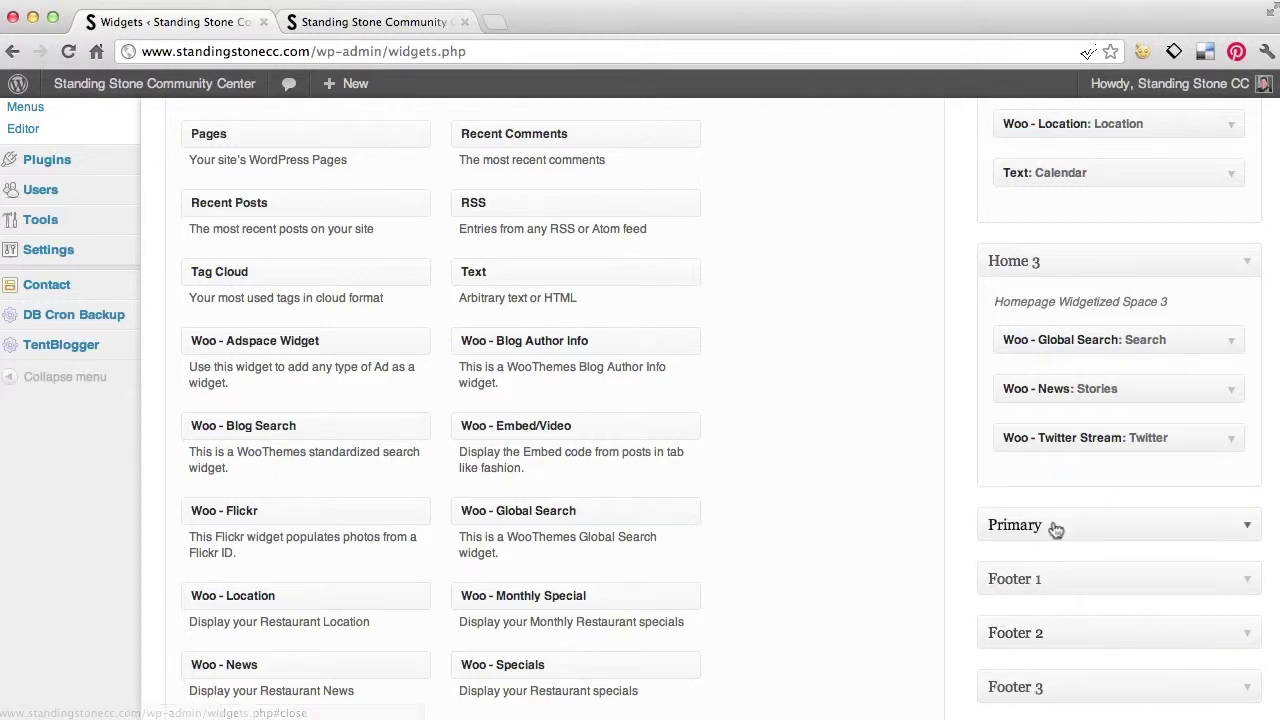
- Collapse the Home 3, Home 2 and Home 1 sidebars and expand Primary
{"action": "left_click", "coordinate": [1195, 260]}
{"action": "scroll", "coordinate": [1193, 255], "scroll_direction": "up", "scroll_amount": 4}
{"action": "left_click", "coordinate": [1171, 292]}
{"action": "scroll", "coordinate": [1169, 275], "scroll_direction": "up", "scroll_amount": 3}
{"action": "left_click", "coordinate": [1174, 236]}
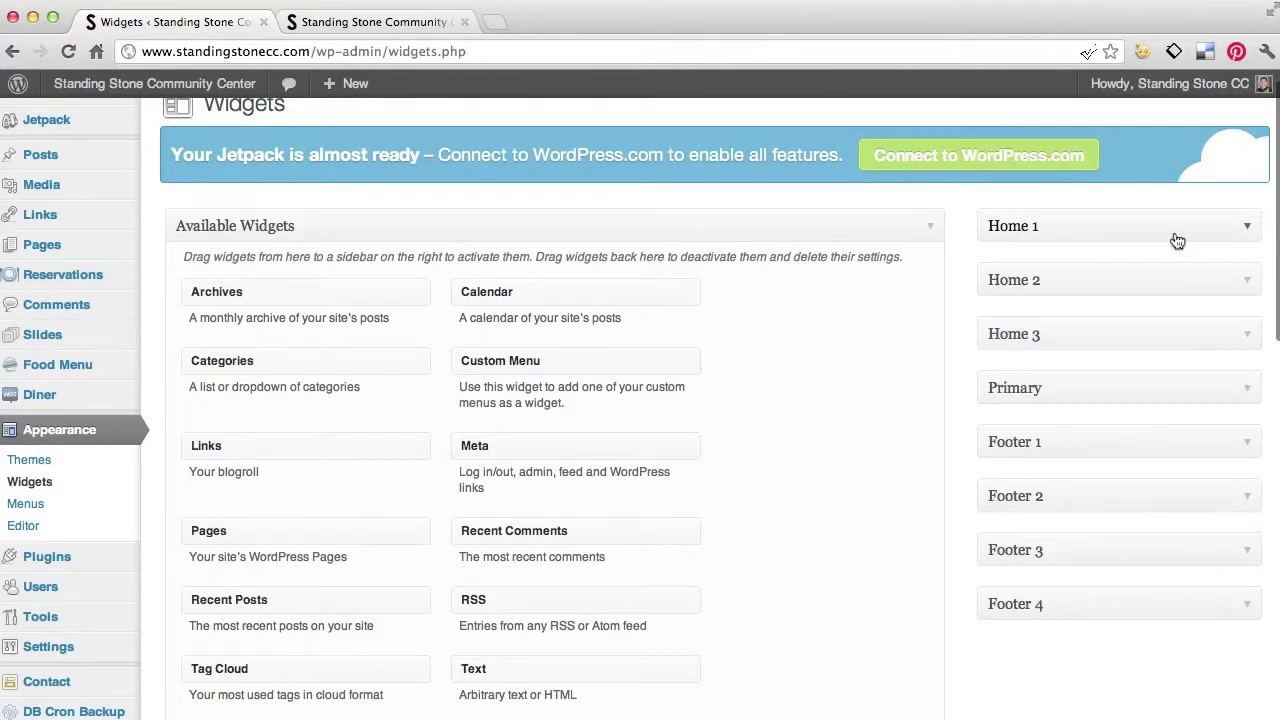
{"action": "left_click", "coordinate": [1098, 384]}
{"action": "scroll", "coordinate": [985, 459], "scroll_direction": "down", "scroll_amount": 1}
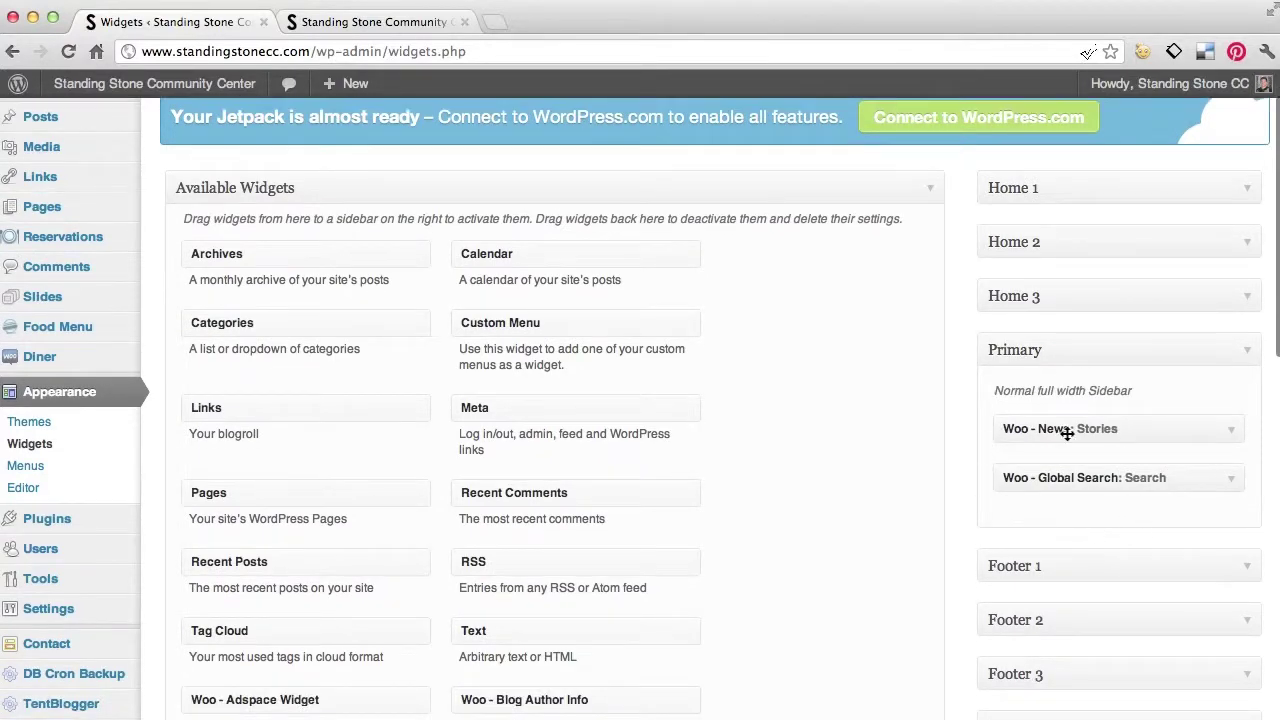
- View the live site's Volunteer page, then return to the Widgets page
{"action": "left_click", "coordinate": [372, 24]}
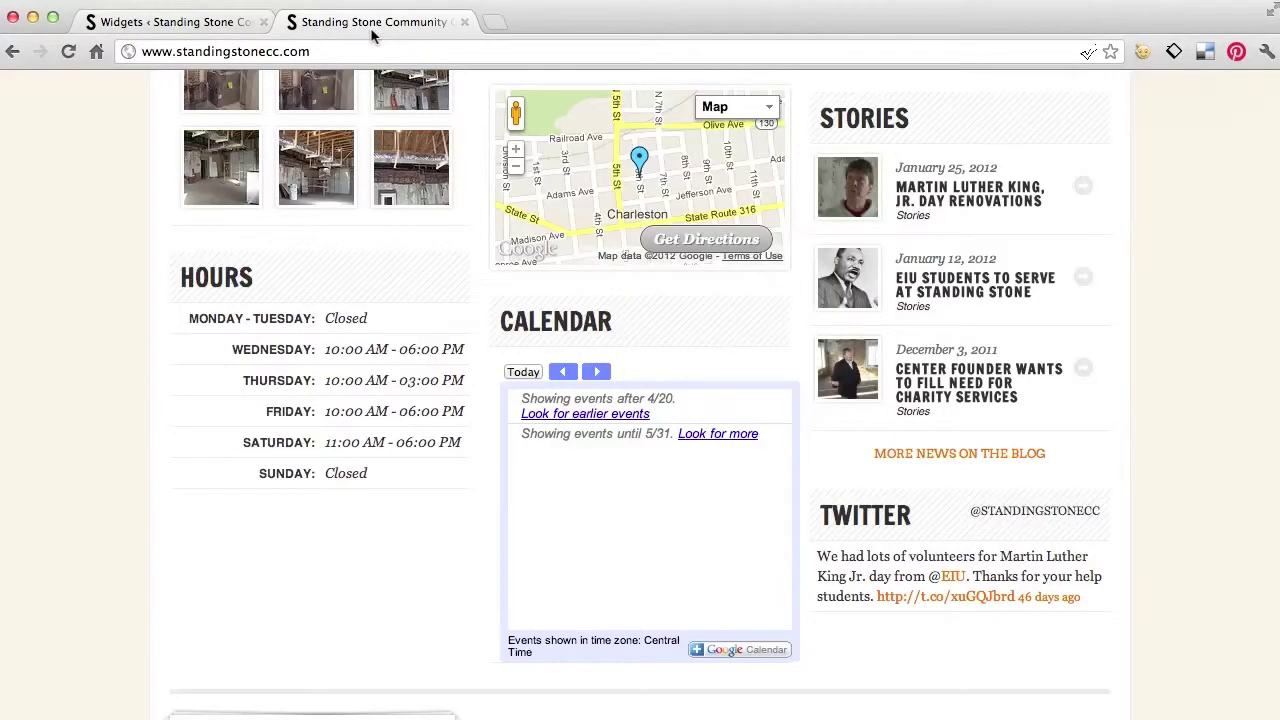
{"action": "scroll", "coordinate": [309, 300], "scroll_direction": "up", "scroll_amount": 10}
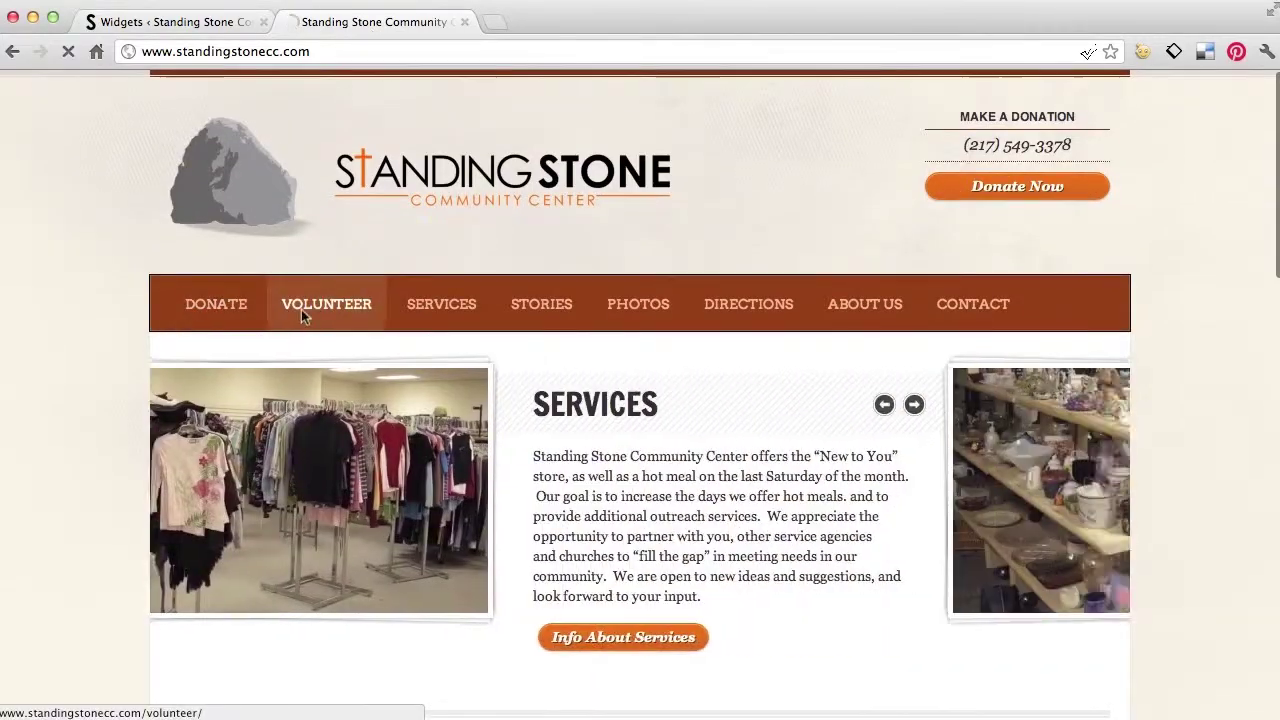
{"action": "left_click", "coordinate": [301, 309]}
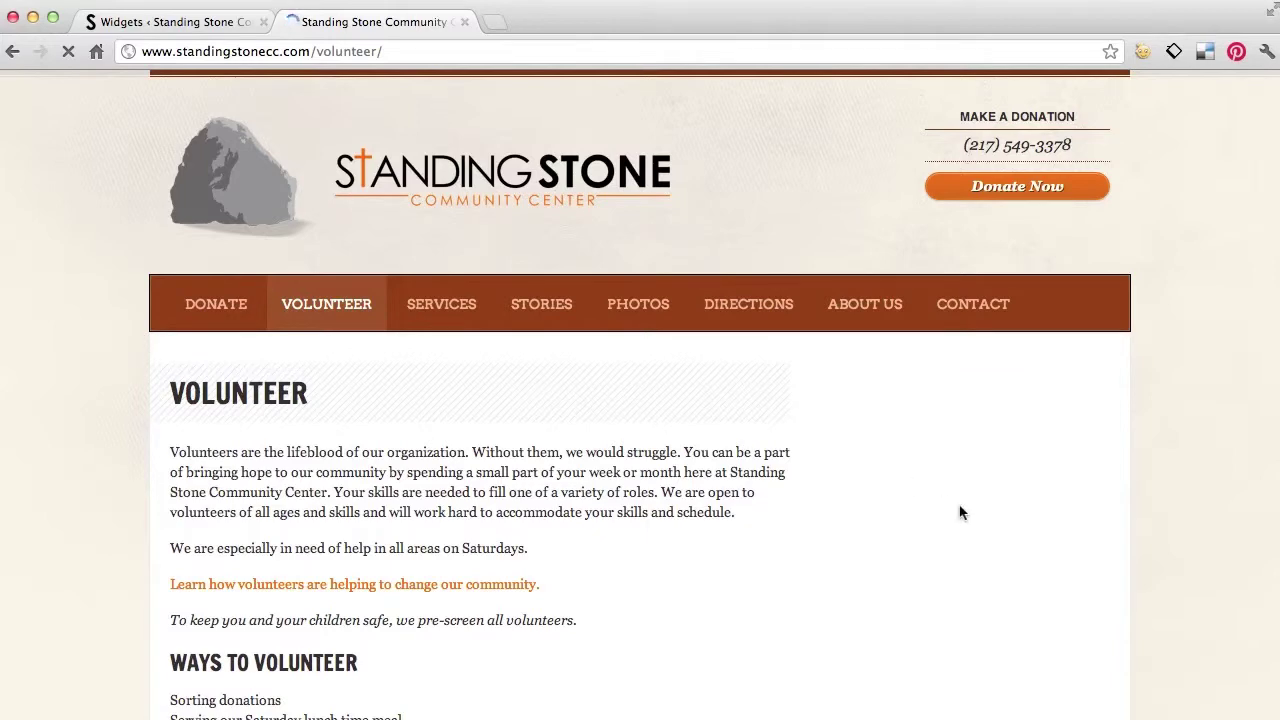
{"action": "scroll", "coordinate": [1225, 466], "scroll_direction": "down", "scroll_amount": 5}
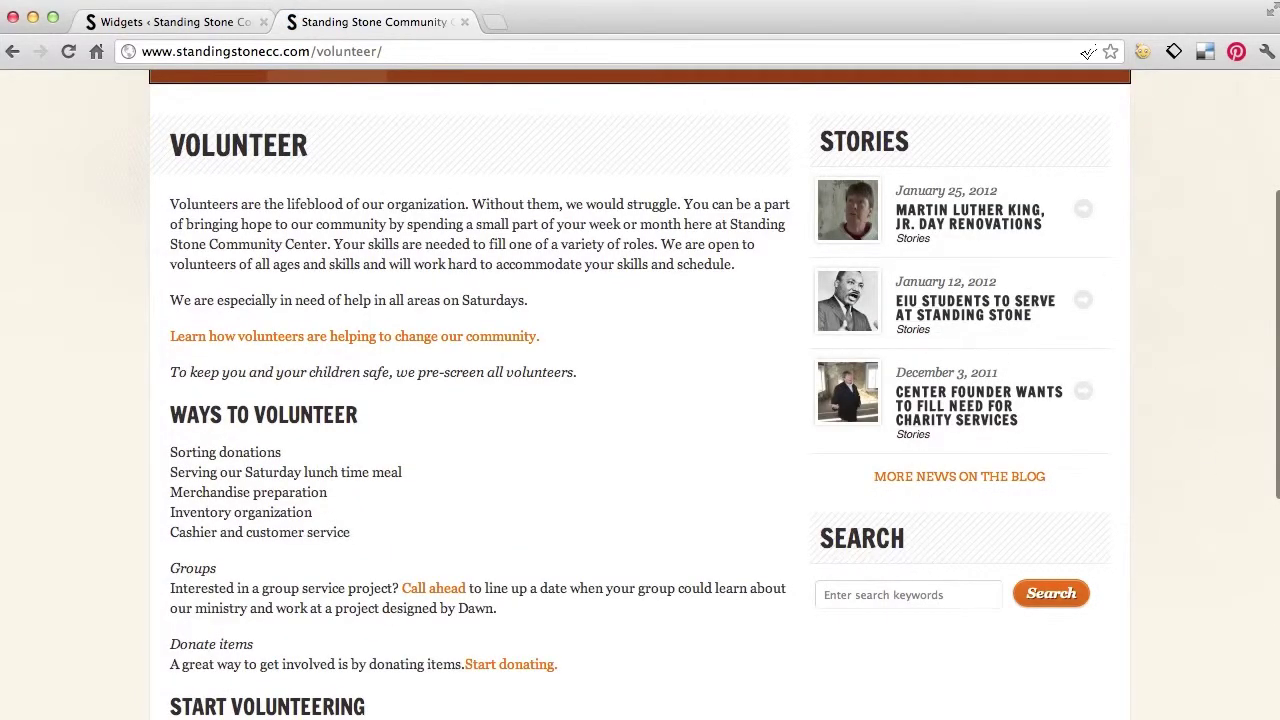
{"action": "left_click", "coordinate": [137, 22]}
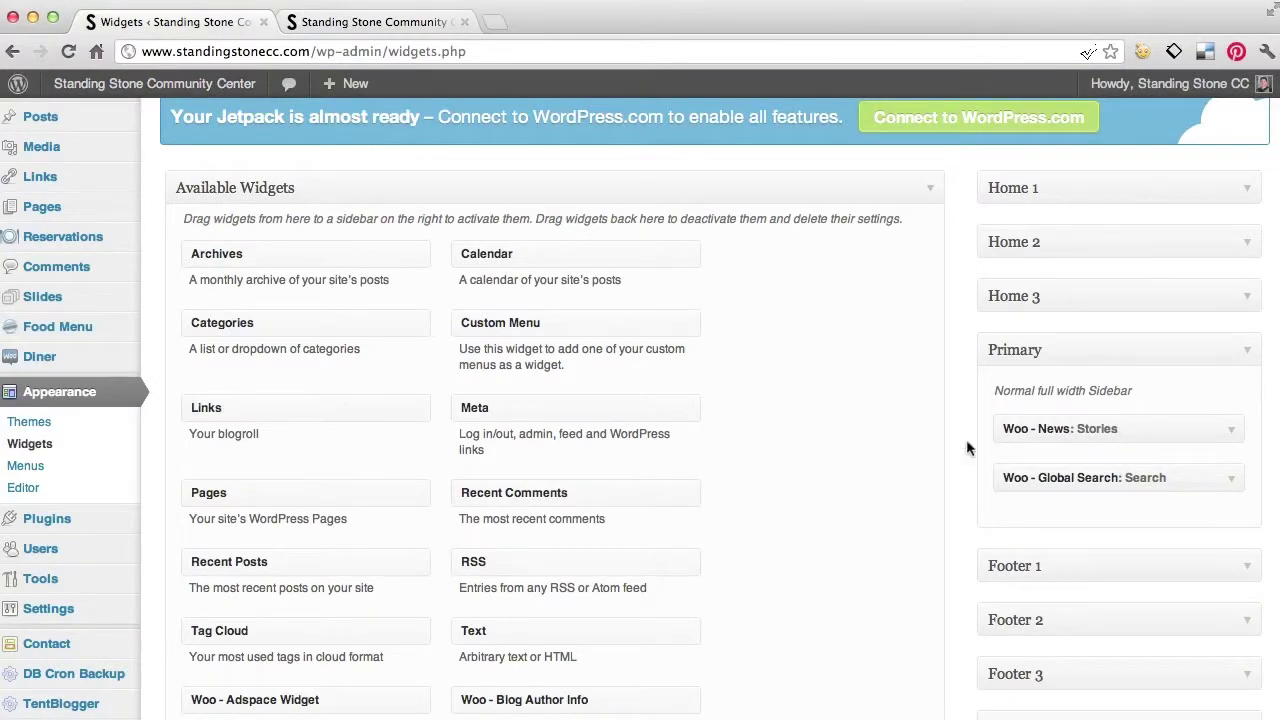
{"action": "scroll", "coordinate": [960, 442], "scroll_direction": "down", "scroll_amount": 3}
- Expand Footer 1 and Footer 2, then compare with the Volunteer page footer
{"action": "left_click", "coordinate": [1230, 372]}
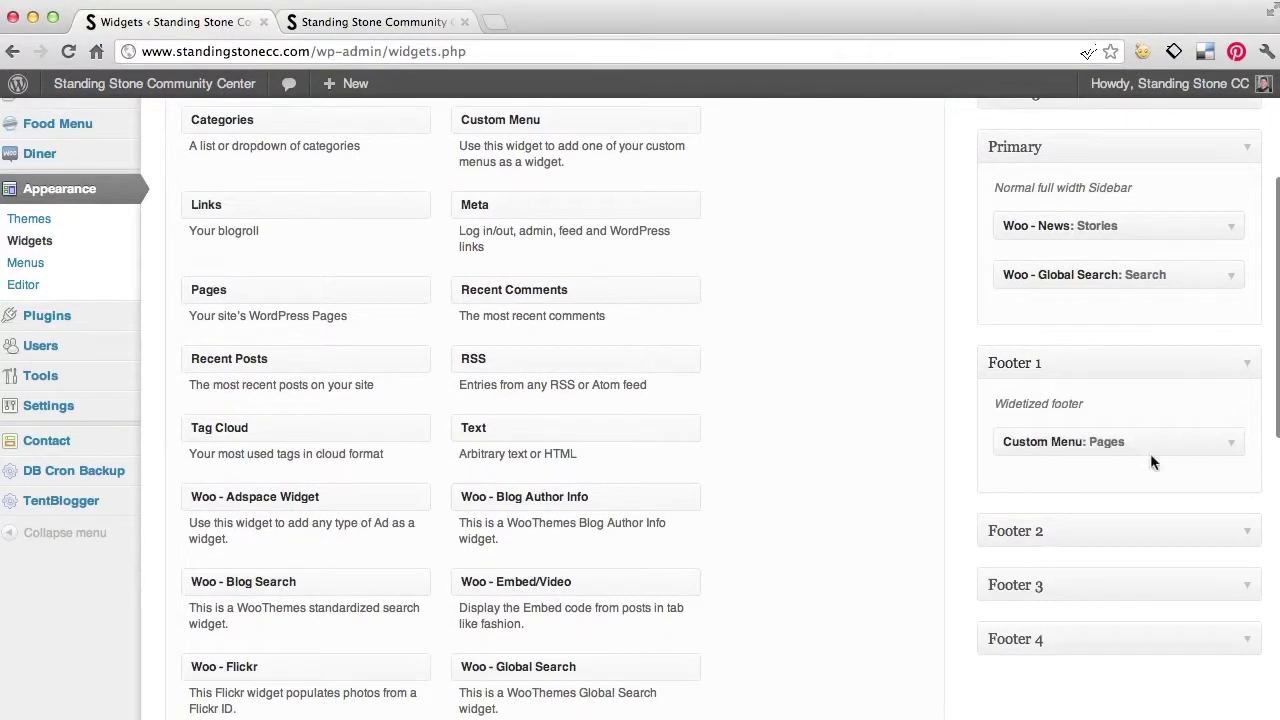
{"action": "scroll", "coordinate": [1140, 470], "scroll_direction": "down", "scroll_amount": 1}
{"action": "left_click", "coordinate": [1128, 488]}
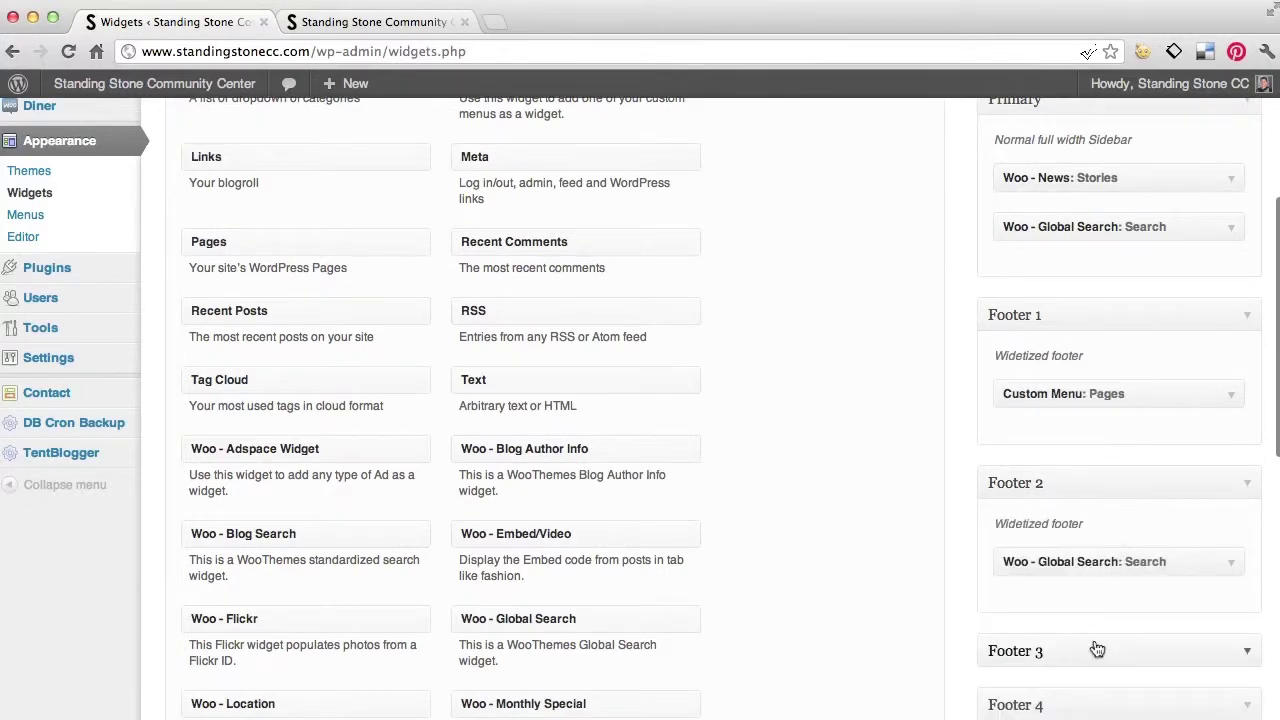
{"action": "left_click", "coordinate": [352, 22]}
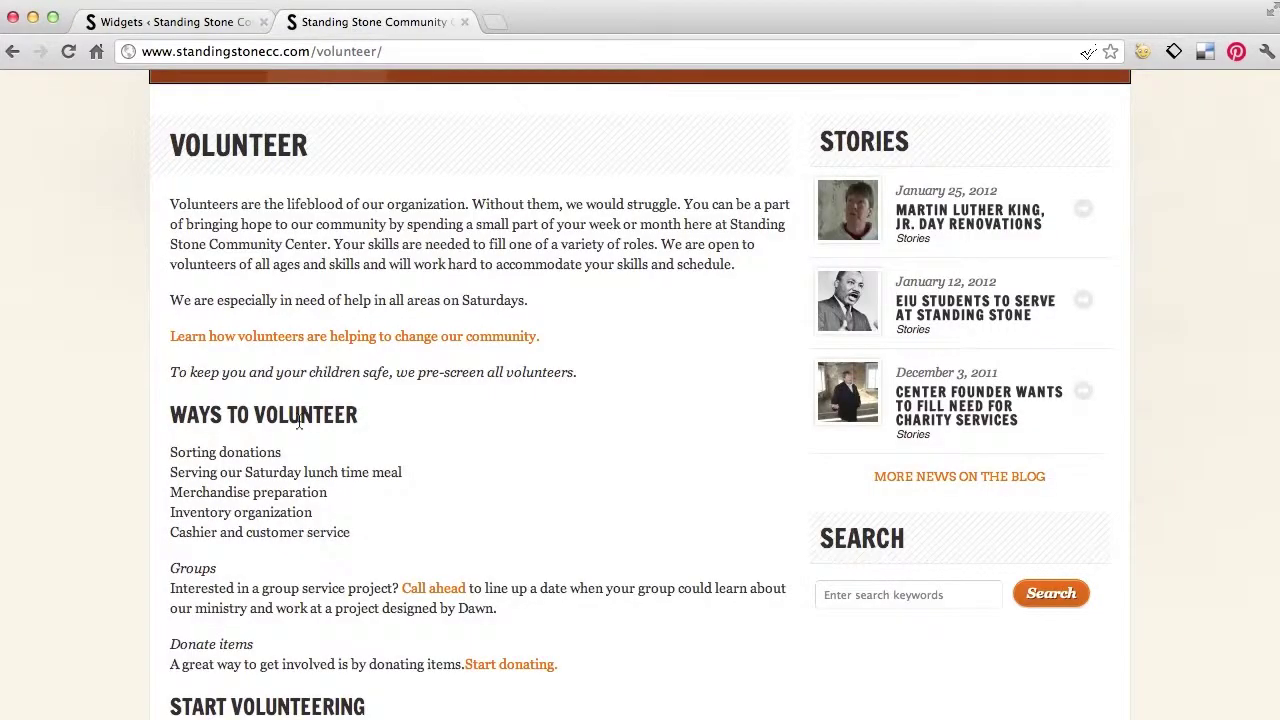
{"action": "scroll", "coordinate": [298, 420], "scroll_direction": "down", "scroll_amount": 5}
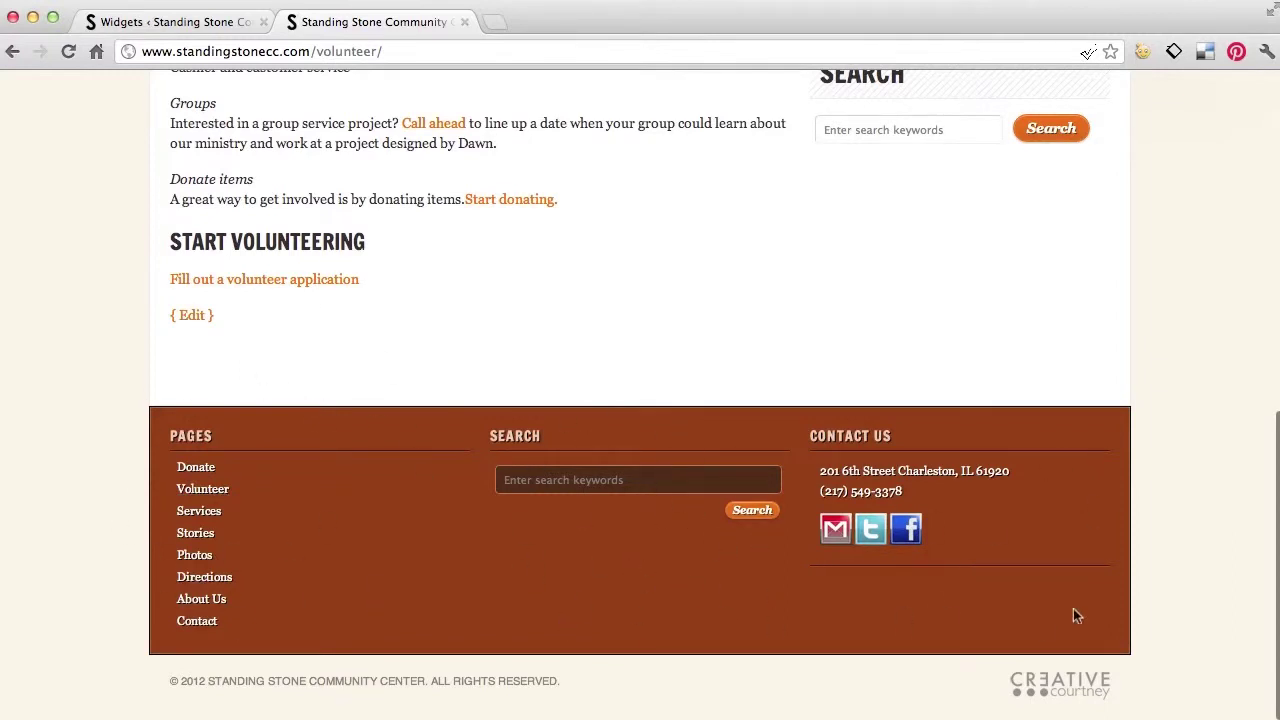
{"action": "left_click", "coordinate": [190, 24]}
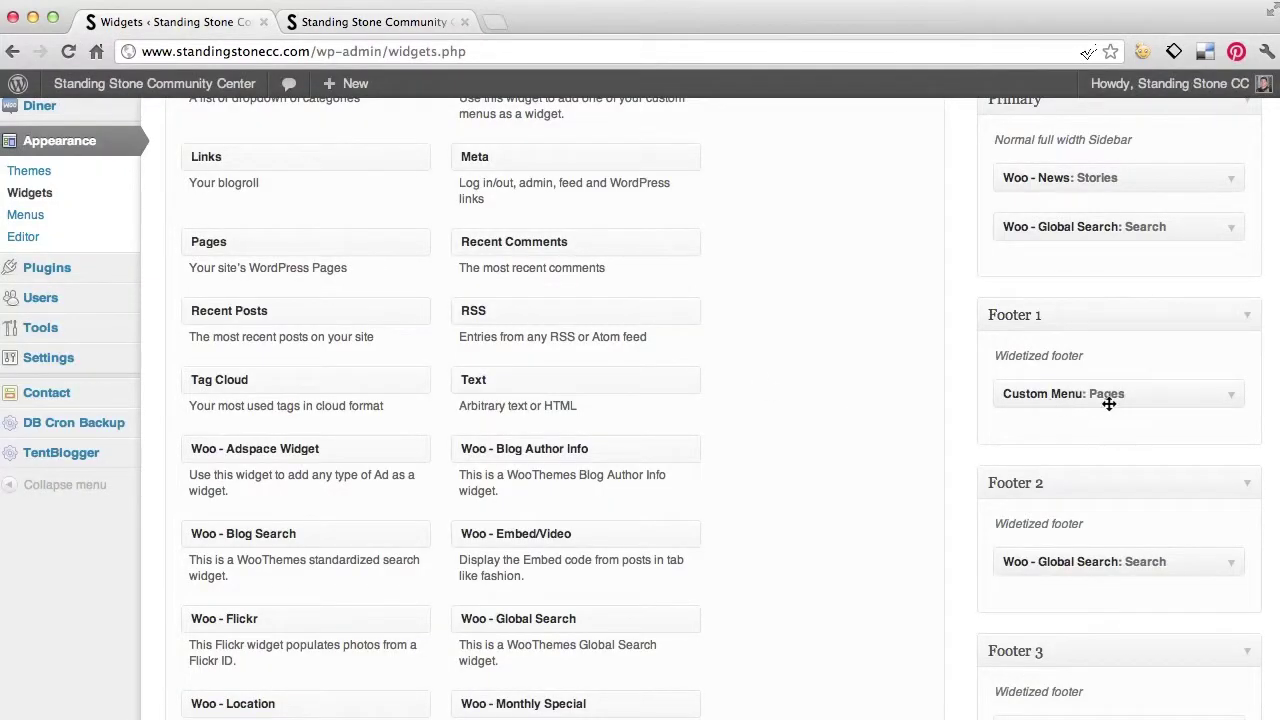
- Inspect the Pages menu, Search and Contact Us footer widgets, closing Contact Us
{"action": "left_click", "coordinate": [1226, 400]}
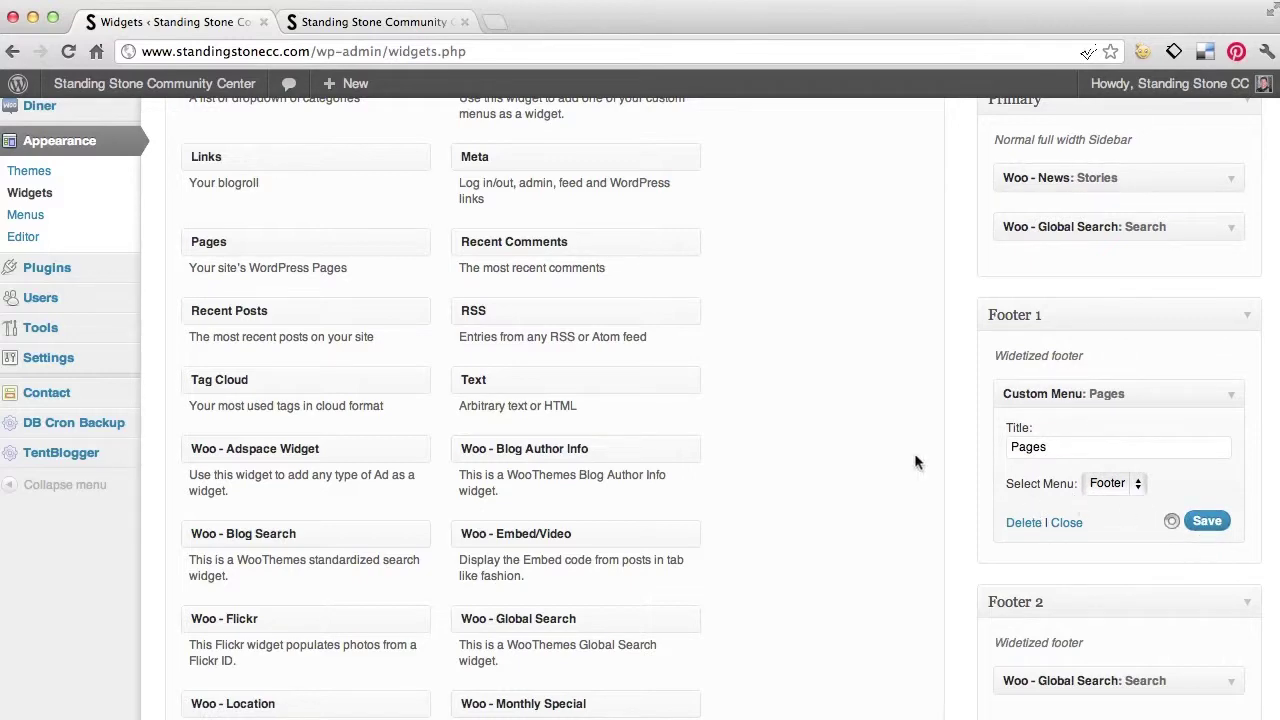
{"action": "scroll", "coordinate": [940, 500], "scroll_direction": "down", "scroll_amount": 3}
{"action": "left_click", "coordinate": [1226, 492]}
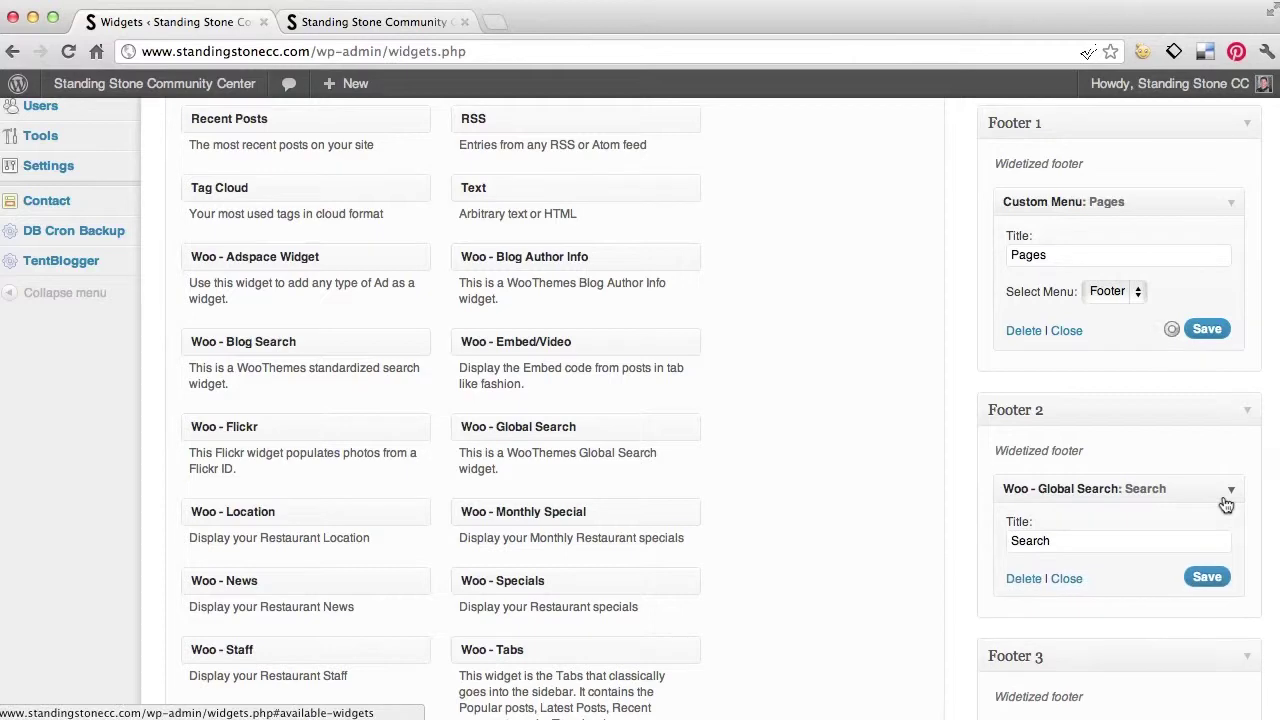
{"action": "left_click", "coordinate": [1226, 492]}
{"action": "scroll", "coordinate": [1000, 547], "scroll_direction": "down", "scroll_amount": 2}
{"action": "left_click", "coordinate": [1231, 520]}
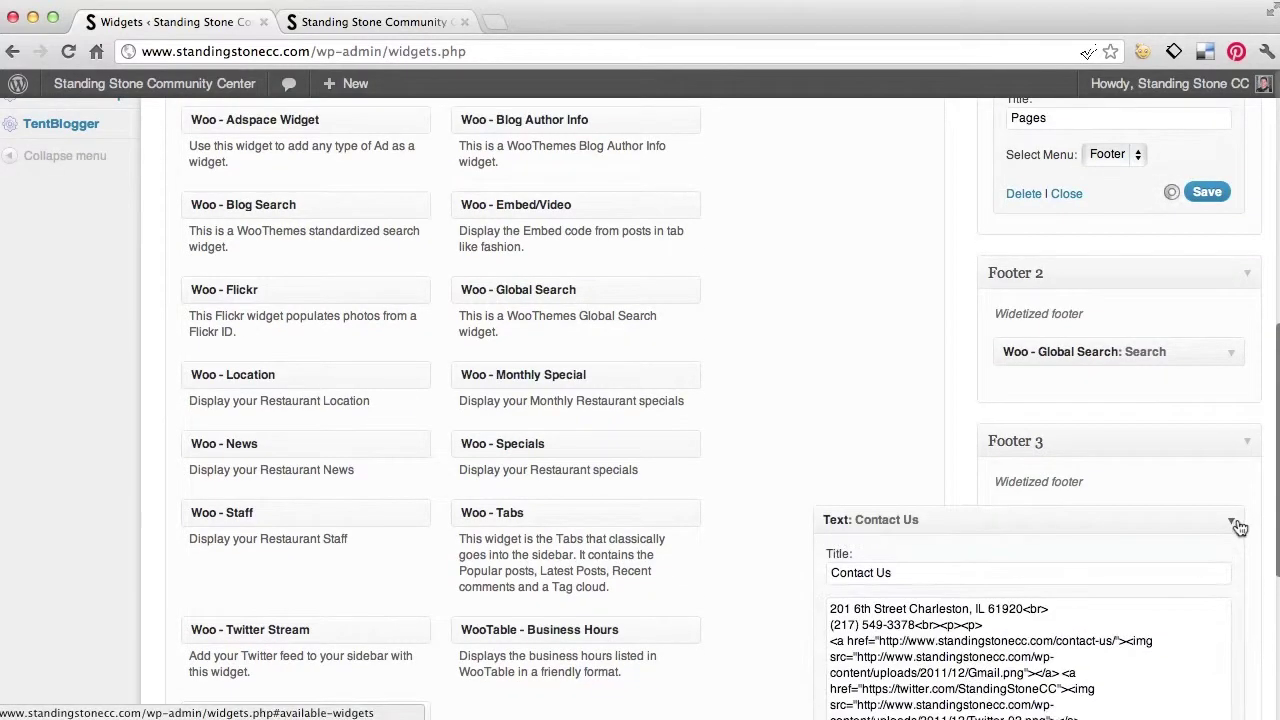
{"action": "scroll", "coordinate": [997, 527], "scroll_direction": "down", "scroll_amount": 4}
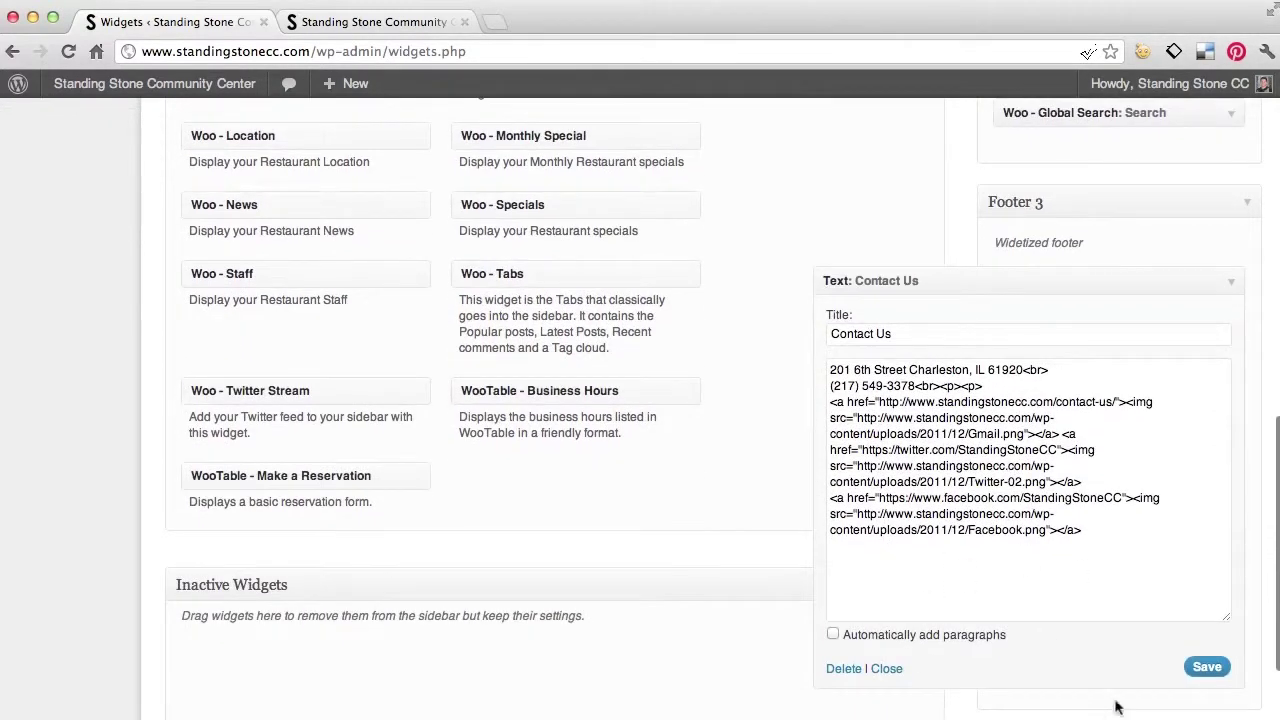
{"action": "left_click", "coordinate": [887, 669]}
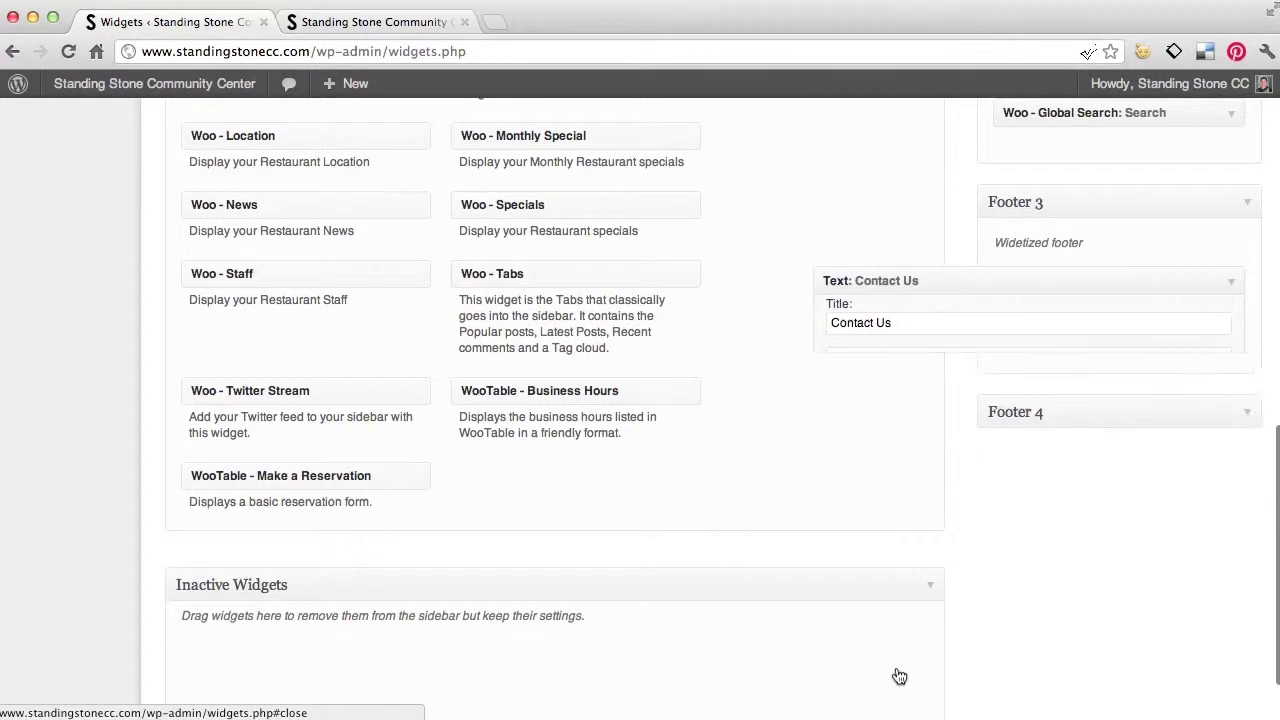
- Collapse the Footer 3 and Footer 2 areas and return to the page top
{"action": "left_click", "coordinate": [1243, 215]}
{"action": "scroll", "coordinate": [1241, 220], "scroll_direction": "up", "scroll_amount": 3}
{"action": "left_click", "coordinate": [1244, 230]}
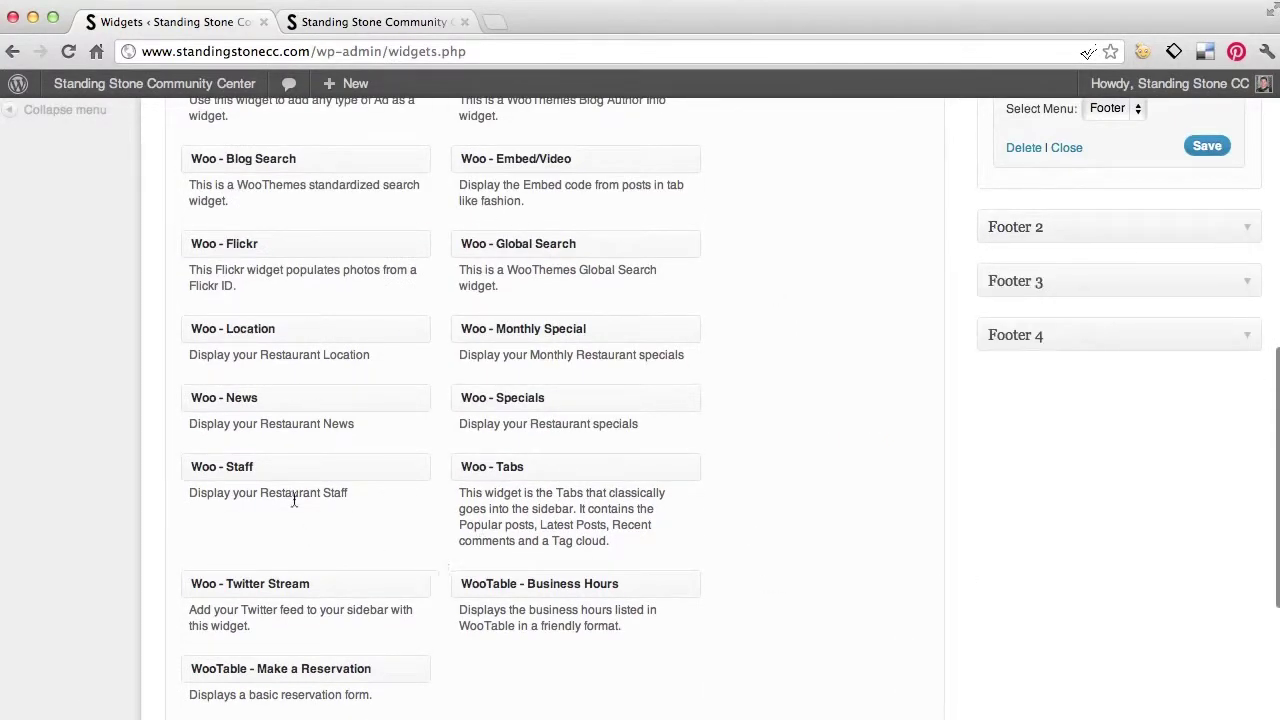
{"action": "scroll", "coordinate": [538, 617], "scroll_direction": "up", "scroll_amount": 4}
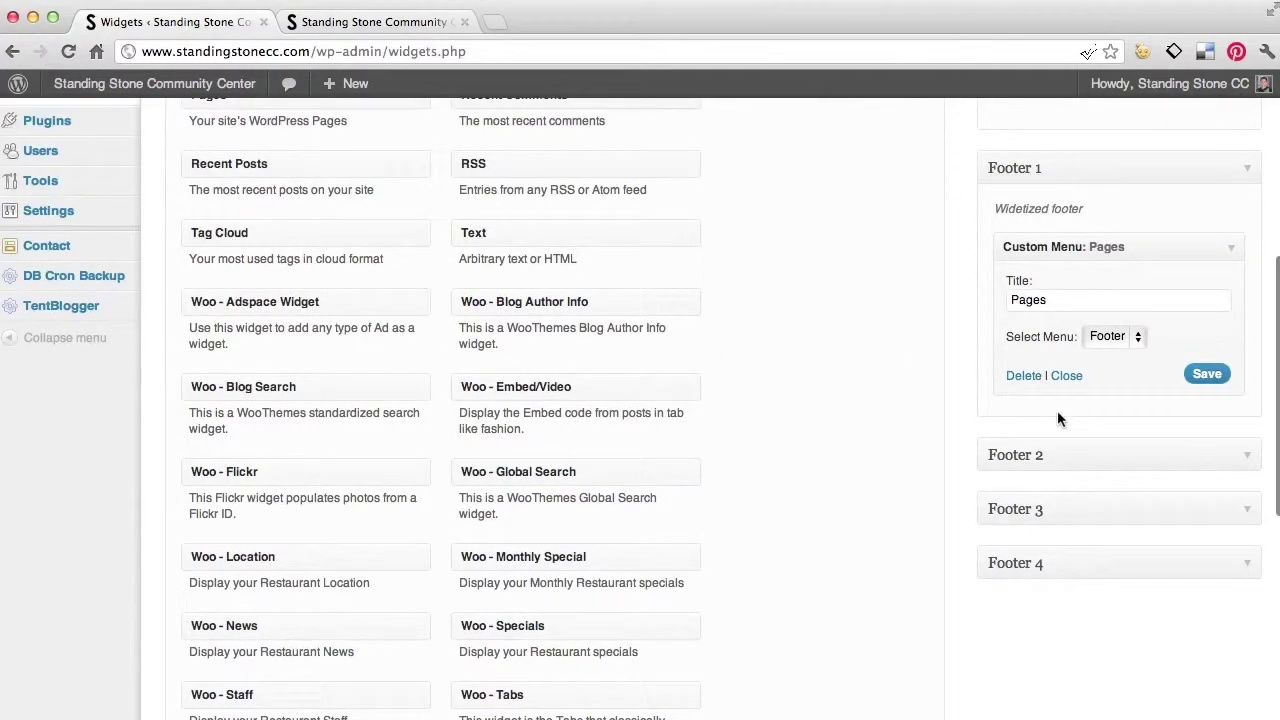
{"action": "scroll", "coordinate": [300, 450], "scroll_direction": "up", "scroll_amount": 15}
{"action": "scroll", "coordinate": [320, 450], "scroll_direction": "down", "scroll_amount": 20}
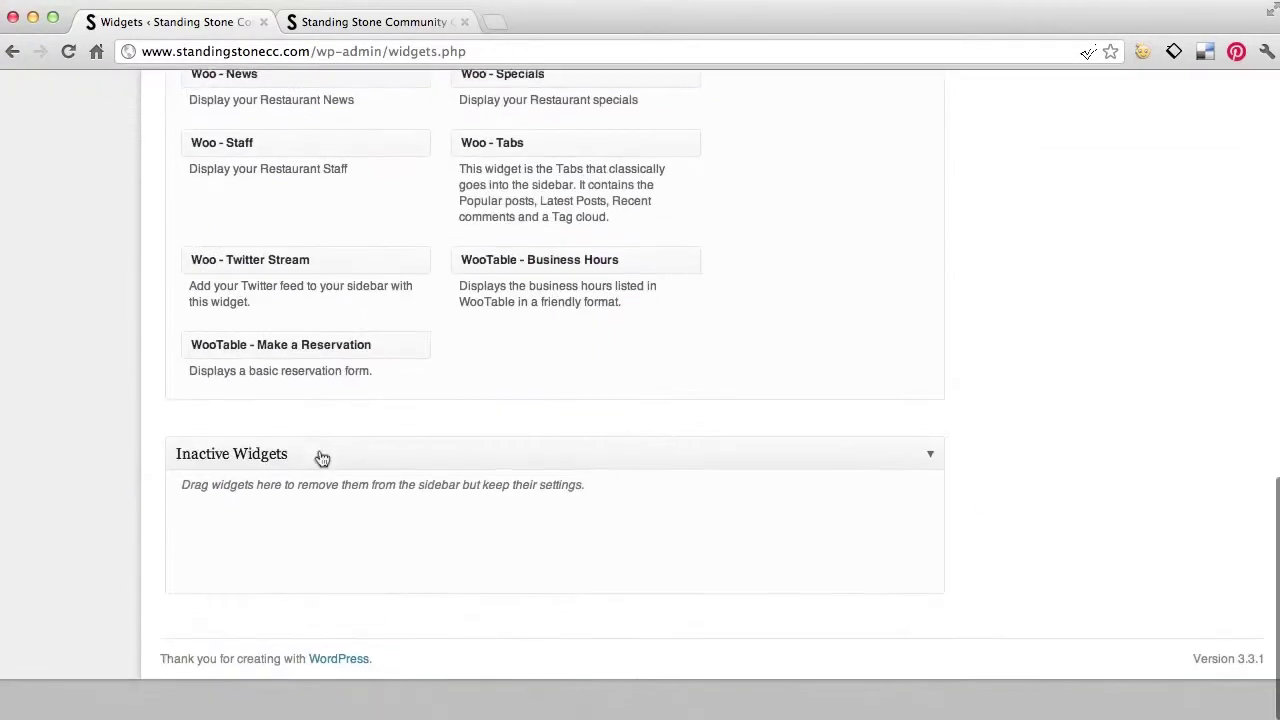
{"action": "scroll", "coordinate": [320, 457], "scroll_direction": "up", "scroll_amount": 15}
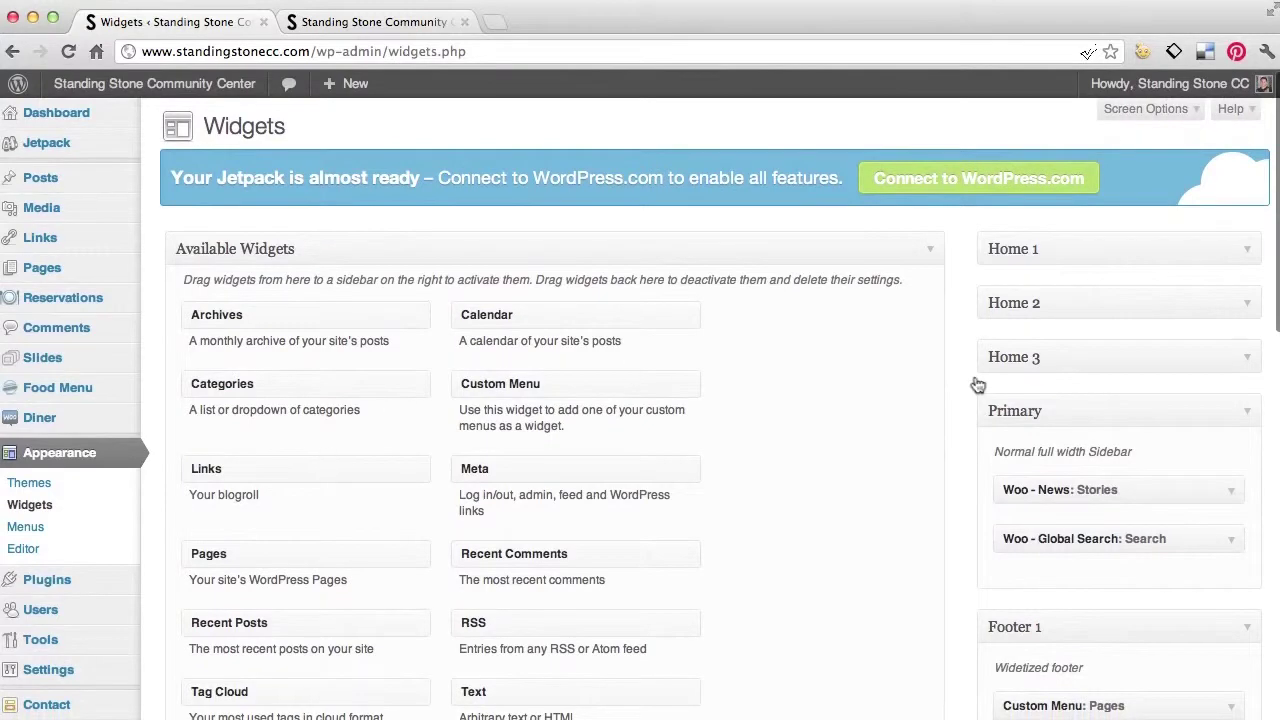
- Collapse Primary and Footer 1, then expand Home 1's WooTable - Business Hours widget
{"action": "left_click", "coordinate": [1246, 411]}
{"action": "left_click", "coordinate": [1250, 462]}
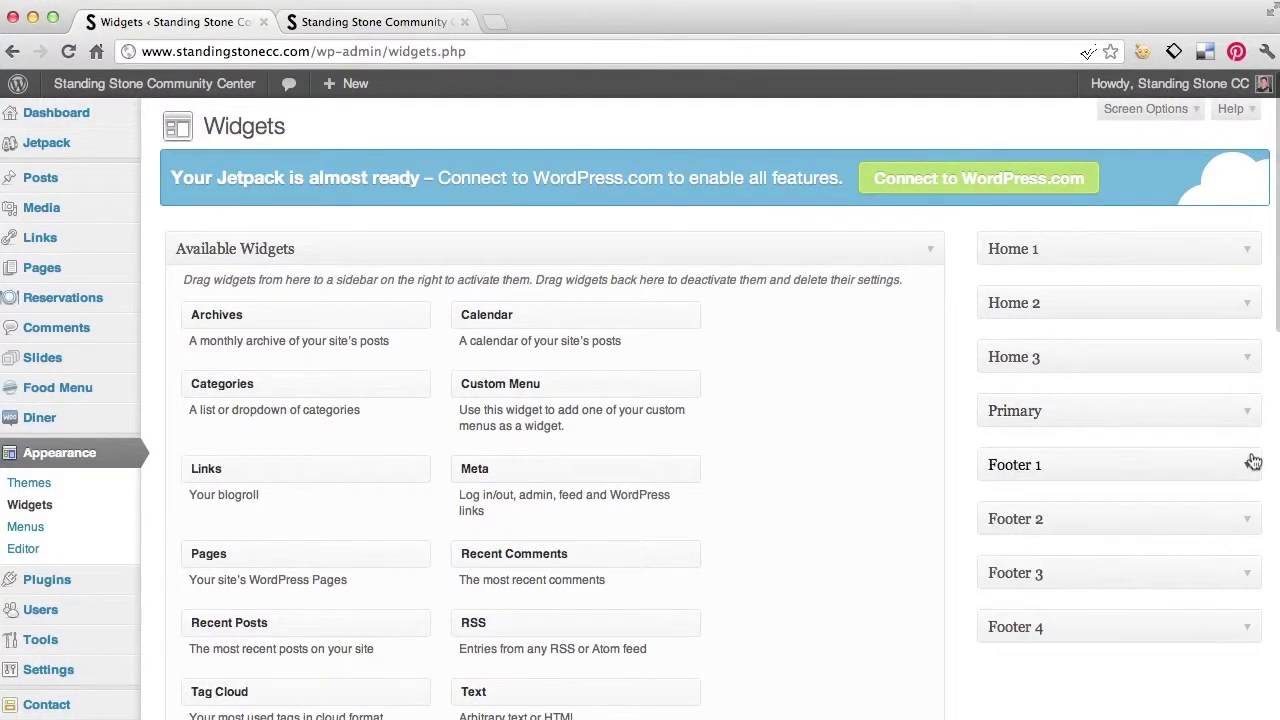
{"action": "scroll", "coordinate": [359, 397], "scroll_direction": "down", "scroll_amount": 3}
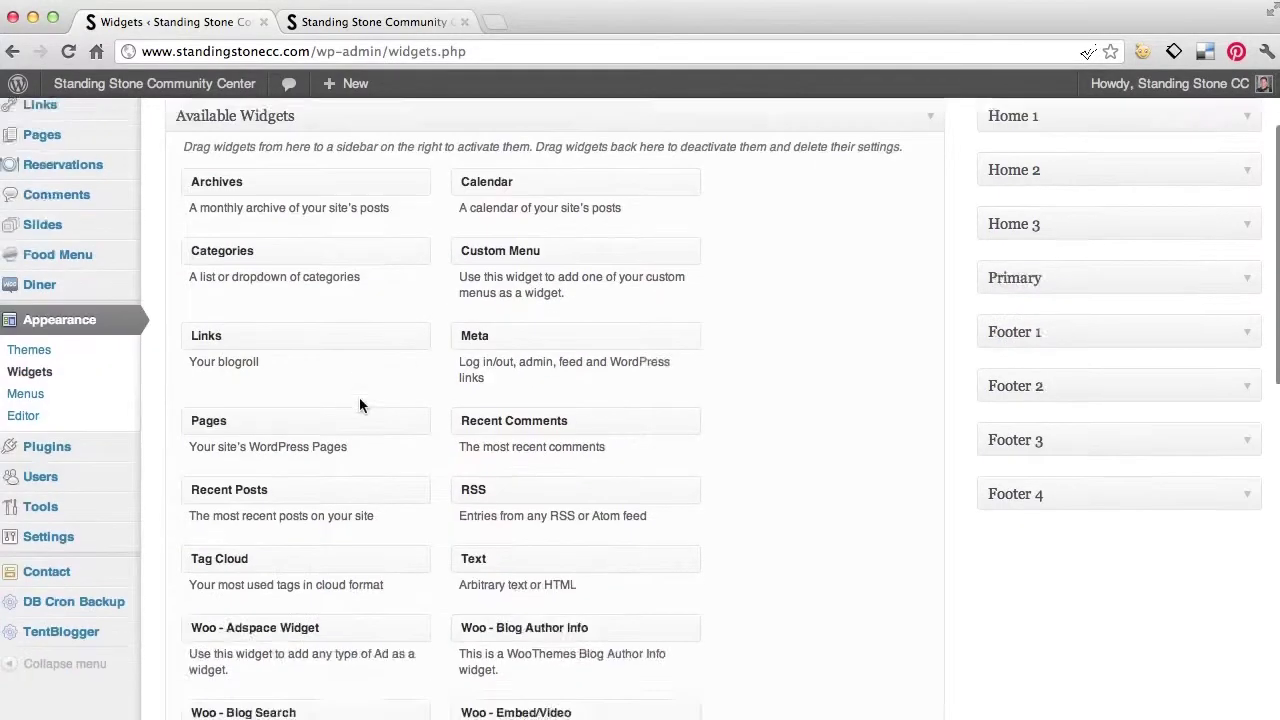
{"action": "scroll", "coordinate": [359, 397], "scroll_direction": "up", "scroll_amount": 2}
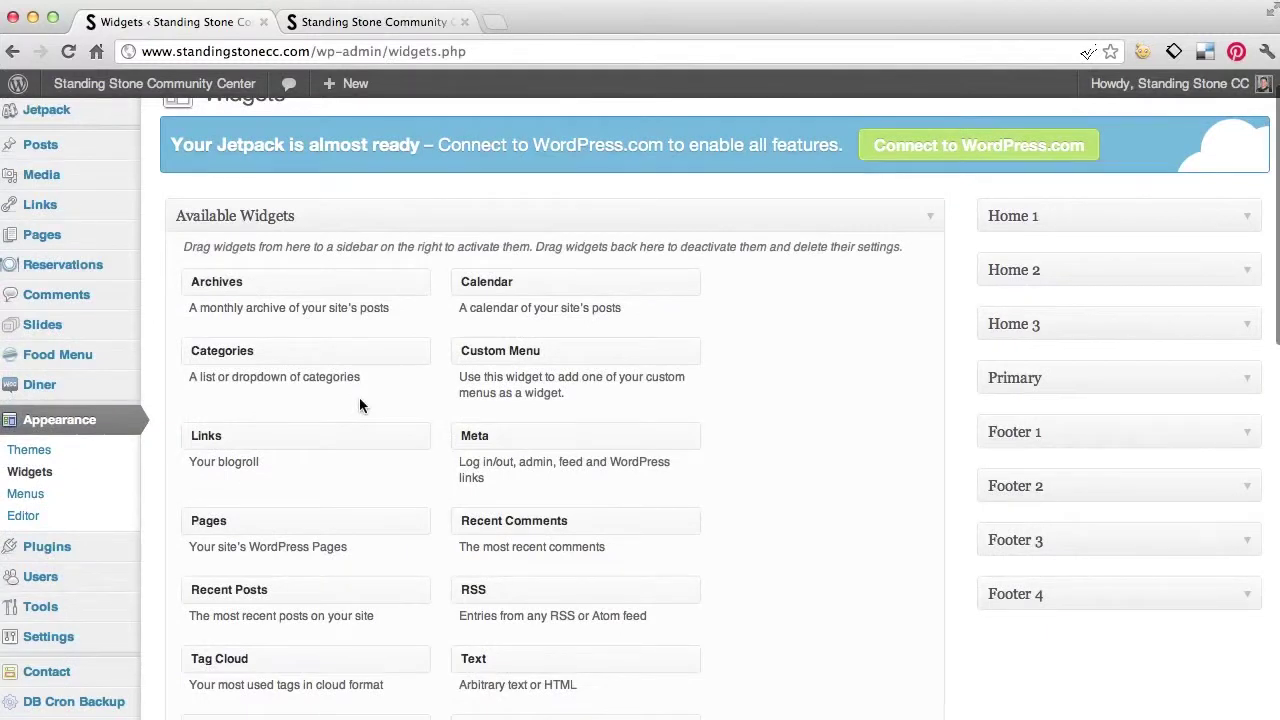
{"action": "left_click", "coordinate": [1247, 216]}
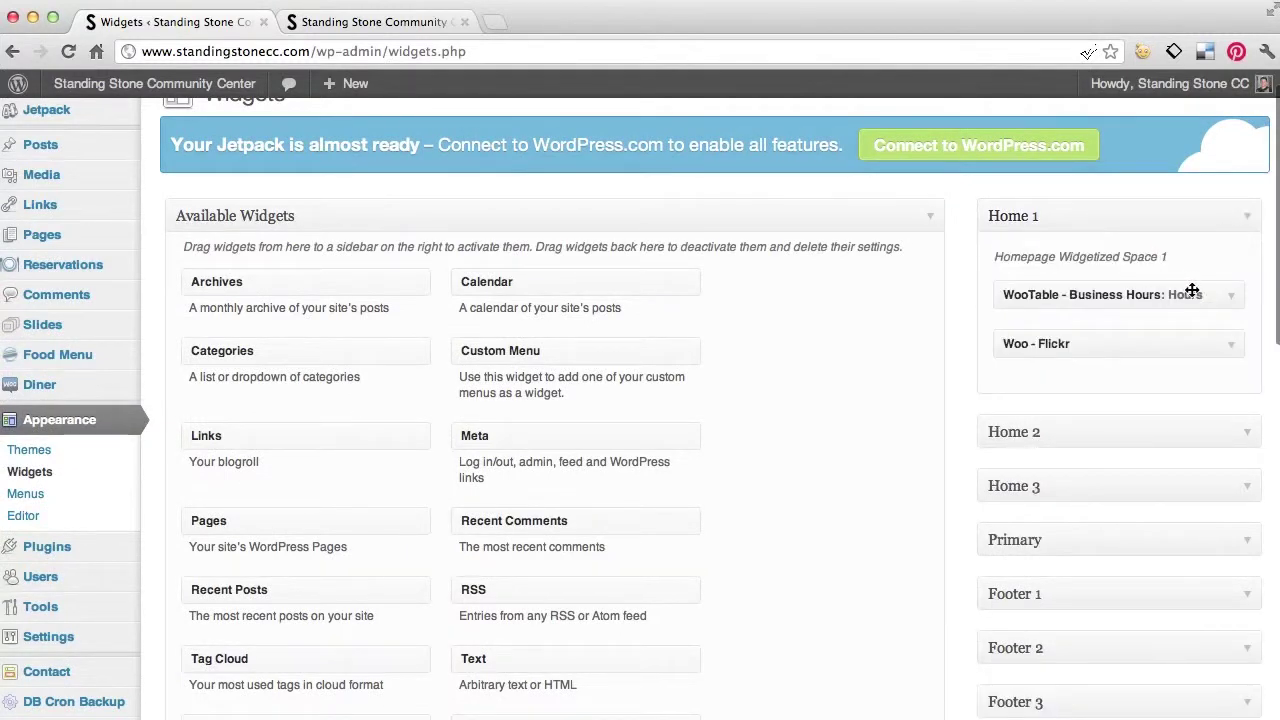
{"action": "left_click", "coordinate": [1238, 299]}
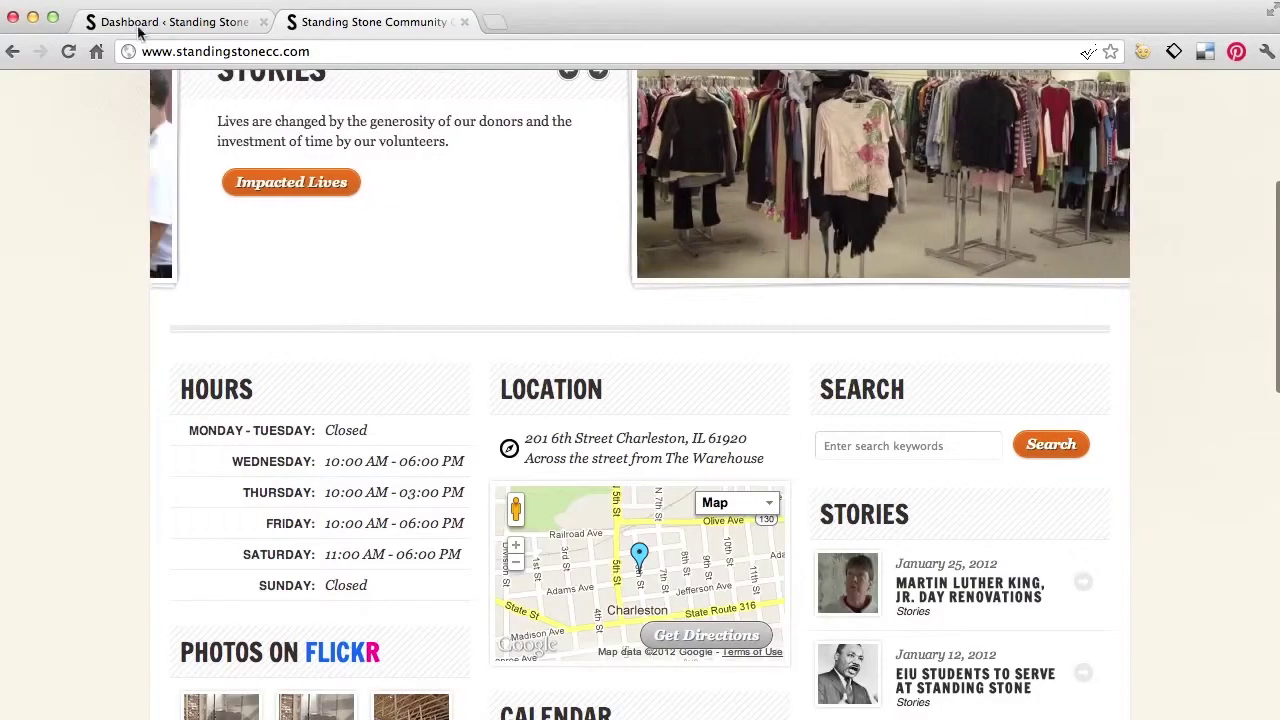
- Go to Reservations > WooTable Settings in the WordPress admin
{"action": "left_click", "coordinate": [133, 29]}
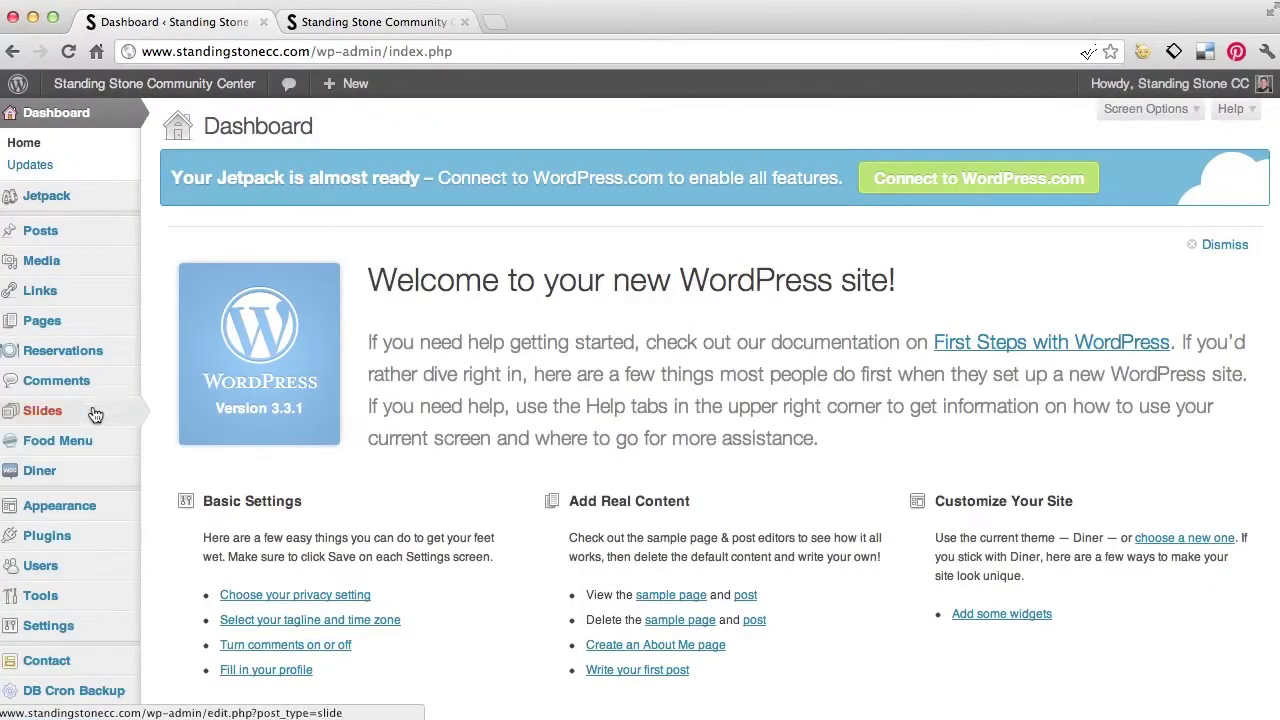
{"action": "mouse_move", "coordinate": [64, 360]}
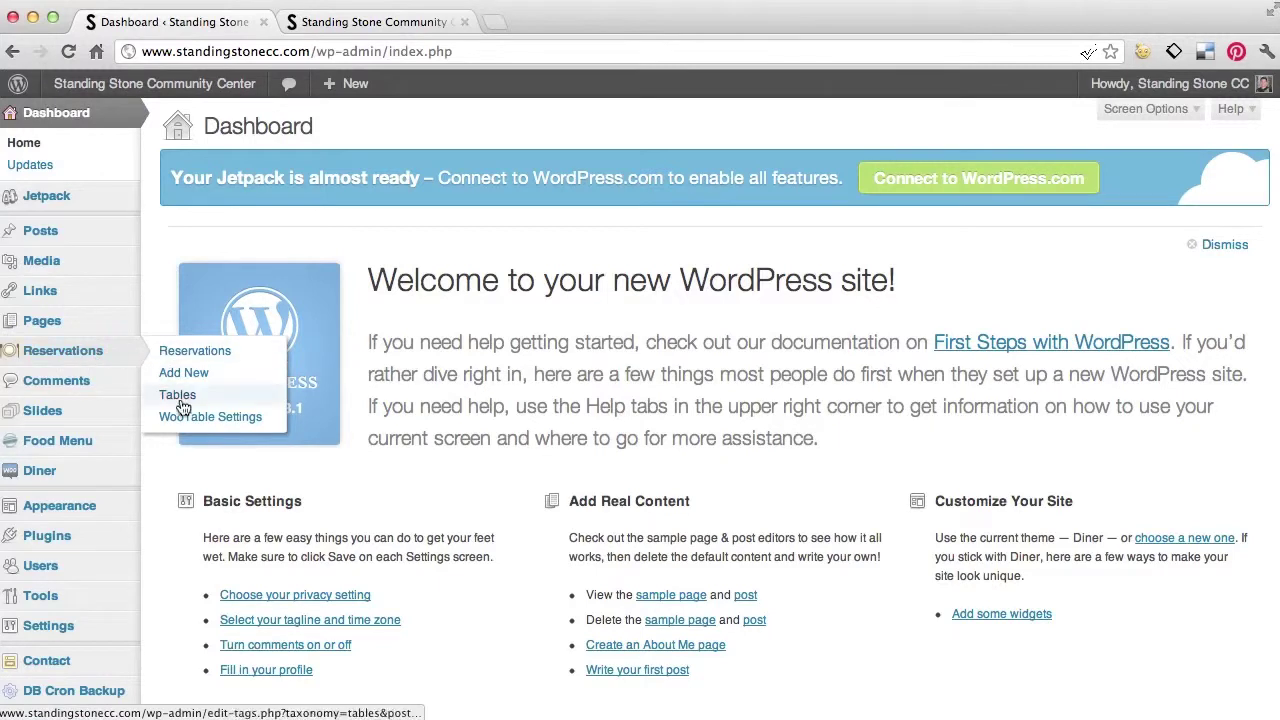
{"action": "left_click", "coordinate": [187, 426]}
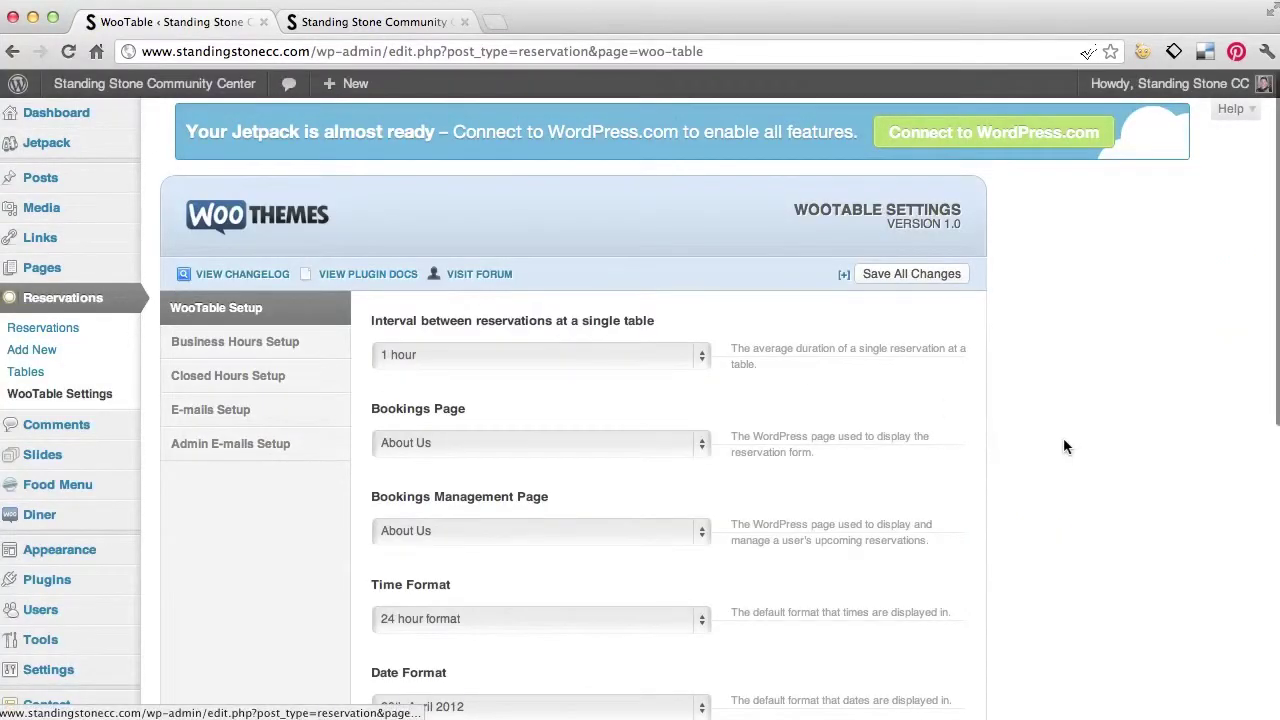
{"action": "scroll", "coordinate": [1063, 437], "scroll_direction": "down", "scroll_amount": 2}
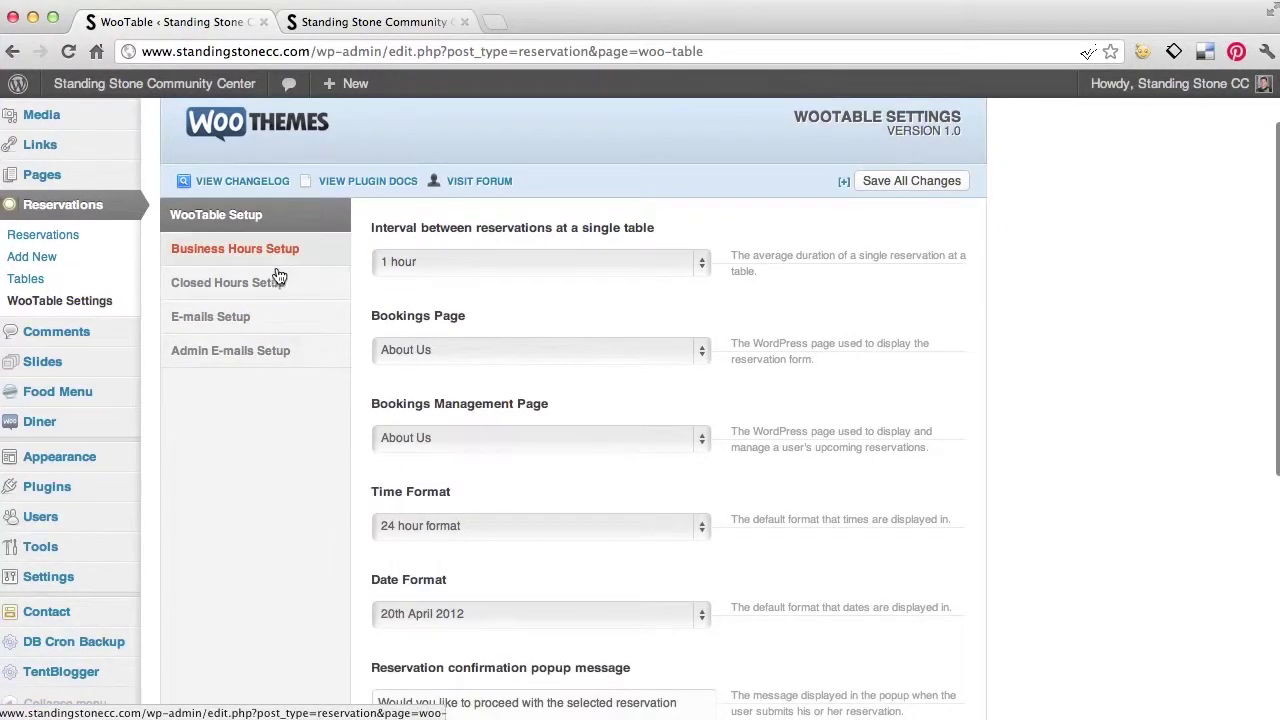
- Review WooTable's Business Hours Setup for each day, then compare with the live site's Hours block
{"action": "left_click", "coordinate": [277, 261]}
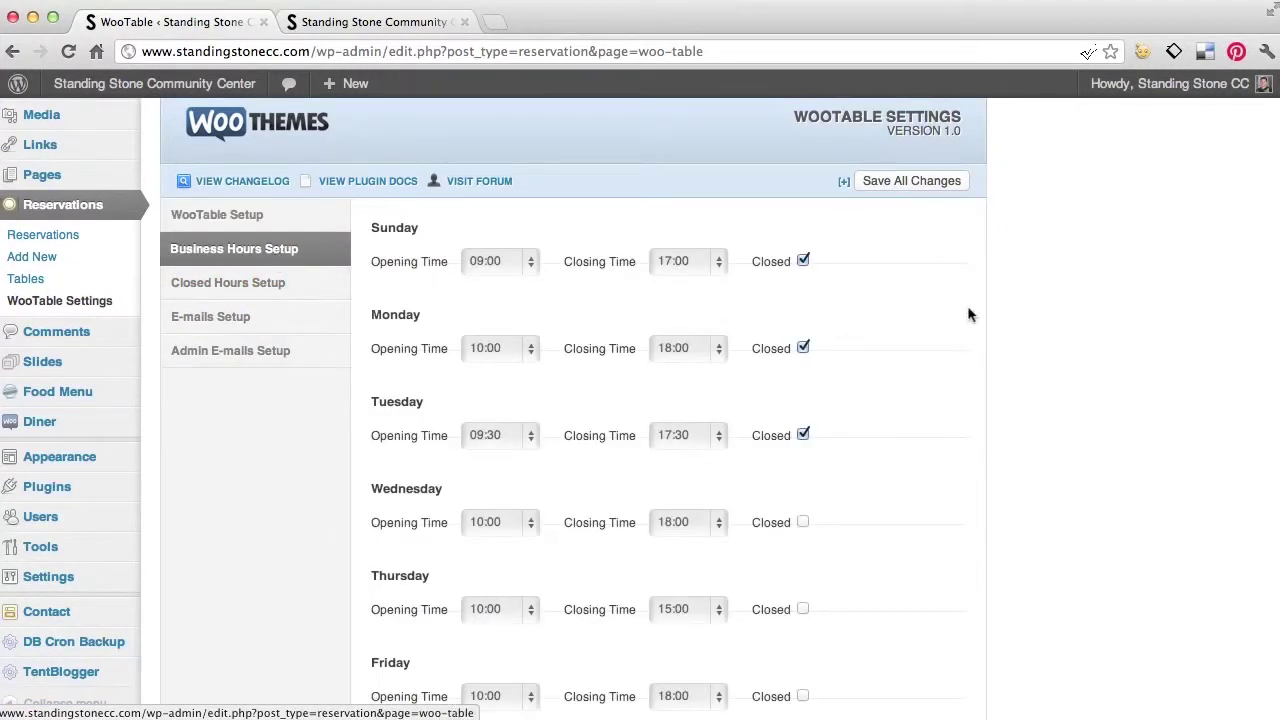
{"action": "scroll", "coordinate": [968, 314], "scroll_direction": "down", "scroll_amount": 3}
{"action": "scroll", "coordinate": [968, 314], "scroll_direction": "up", "scroll_amount": 2}
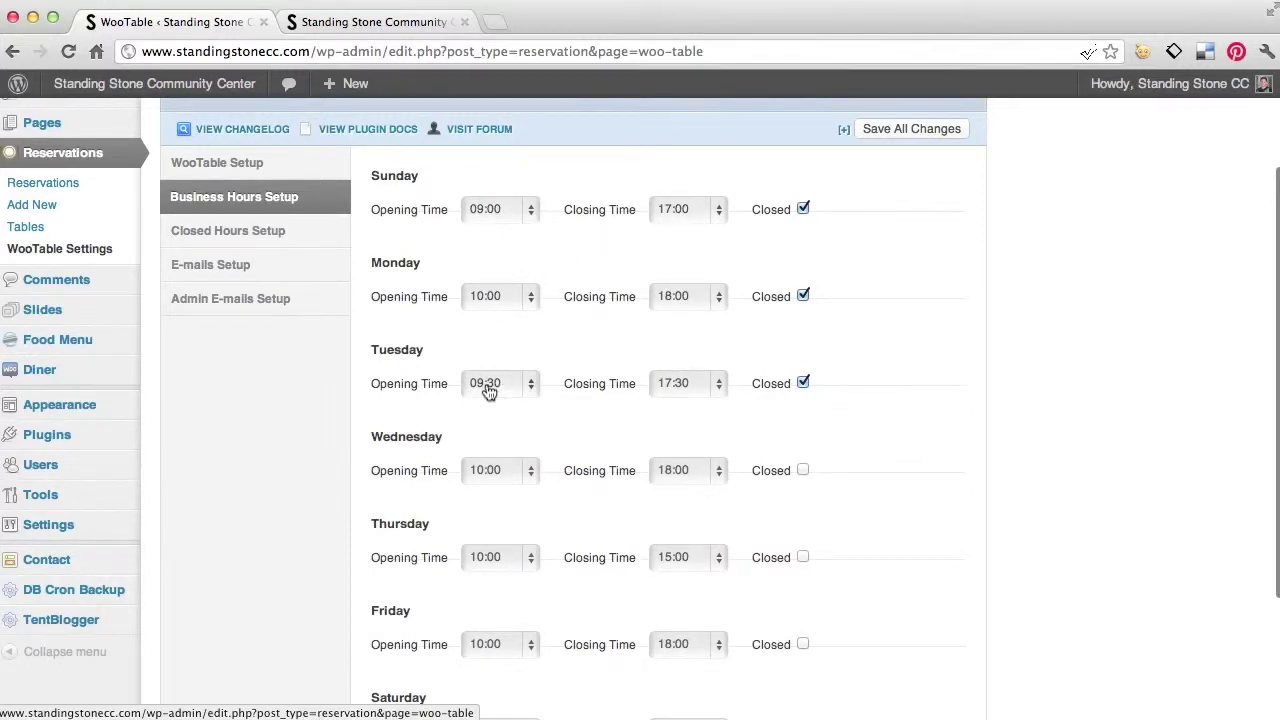
{"action": "left_click", "coordinate": [355, 32]}
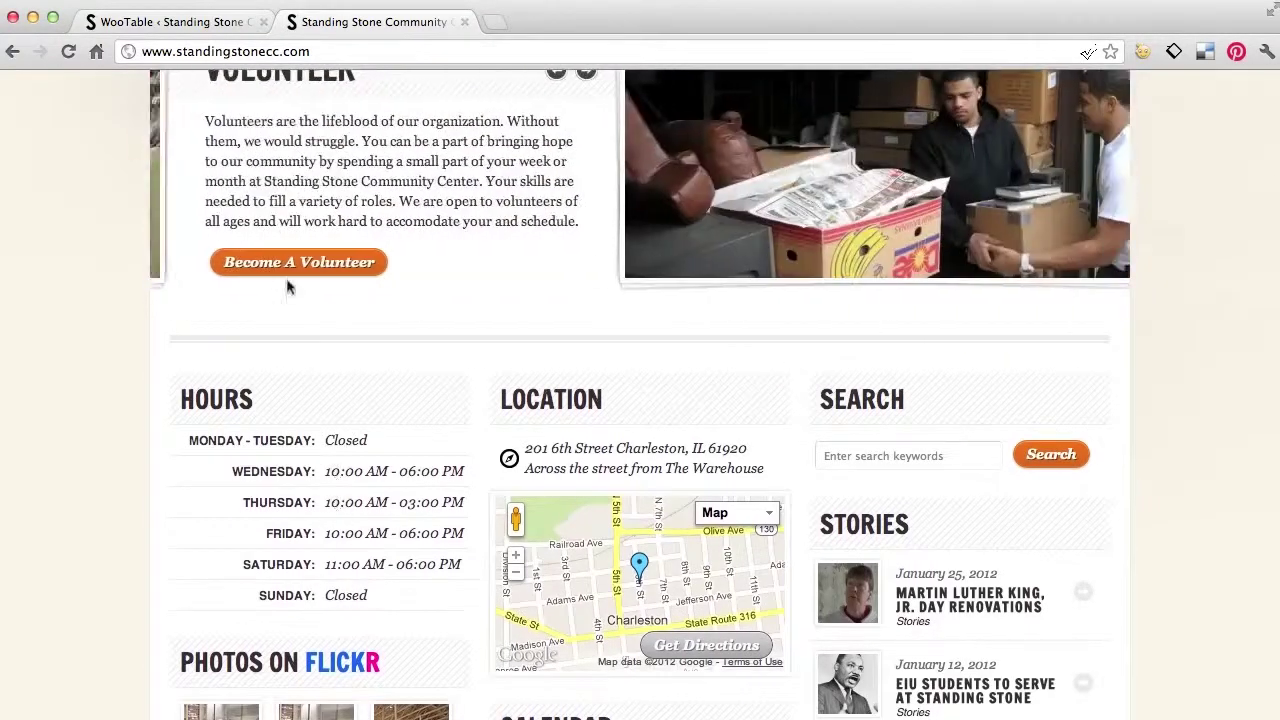
- Leave Thursday's closing time at 15:00 and recheck the live Standing Stone hours (Sunday–Tuesday closed)
{"action": "left_click", "coordinate": [197, 25]}
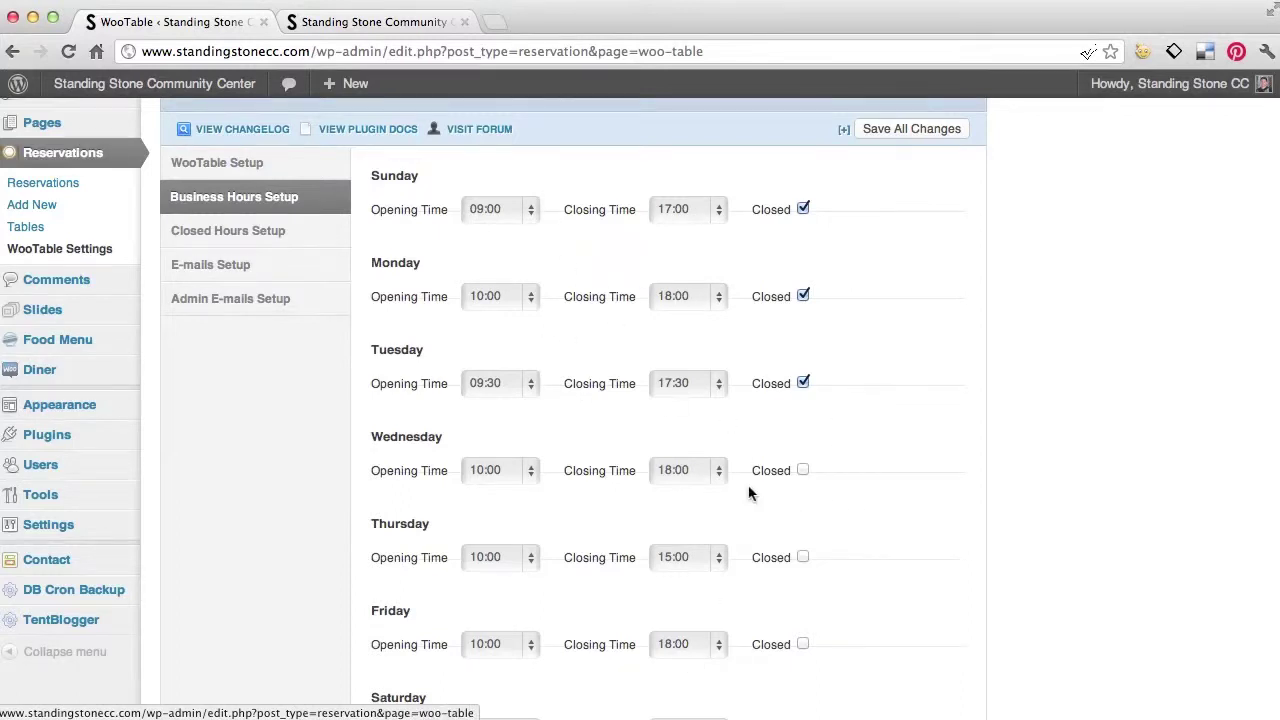
{"action": "scroll", "coordinate": [748, 491], "scroll_direction": "down", "scroll_amount": 4}
{"action": "left_click", "coordinate": [705, 372]}
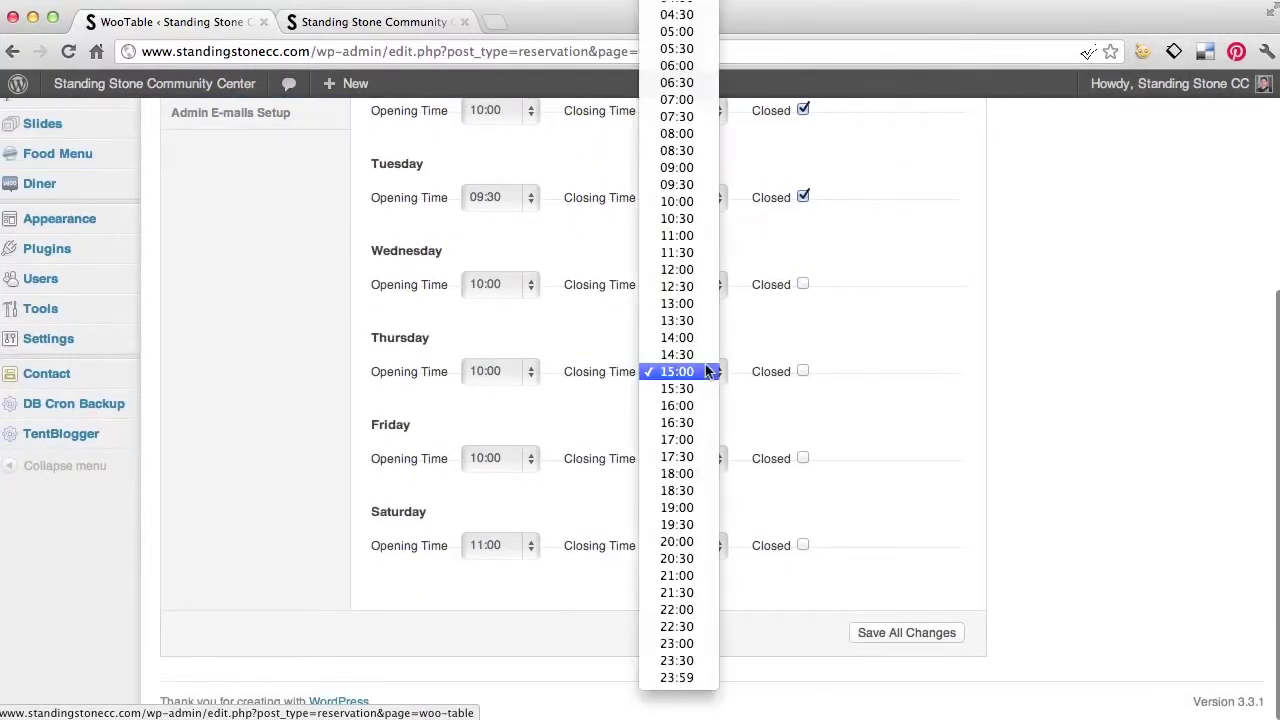
{"action": "left_click", "coordinate": [920, 335]}
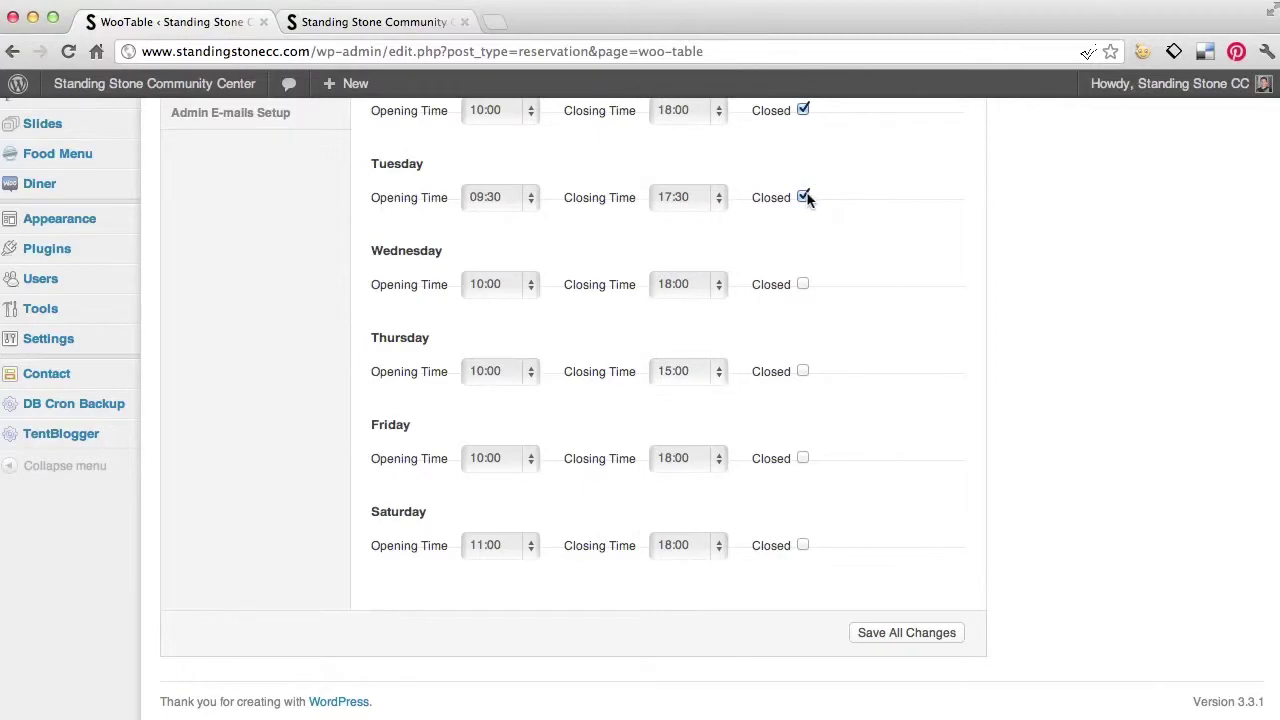
{"action": "scroll", "coordinate": [885, 262], "scroll_direction": "up", "scroll_amount": 7}
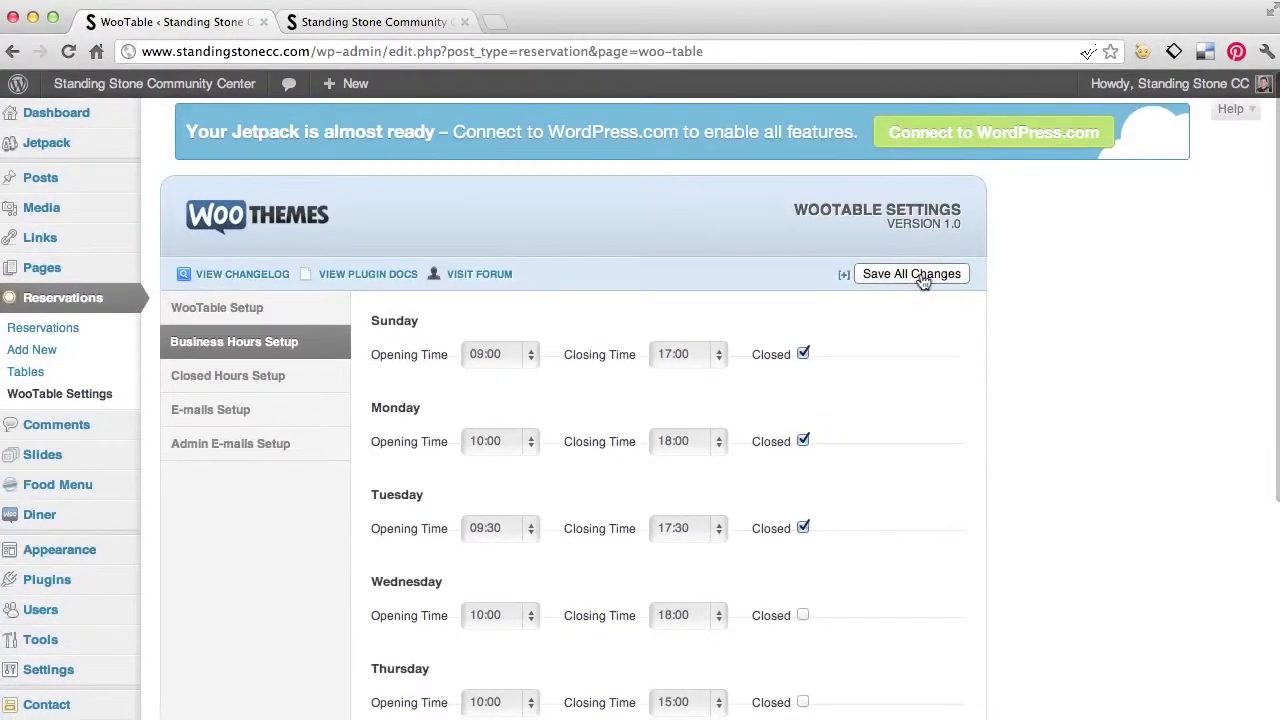
{"action": "left_click", "coordinate": [385, 22]}
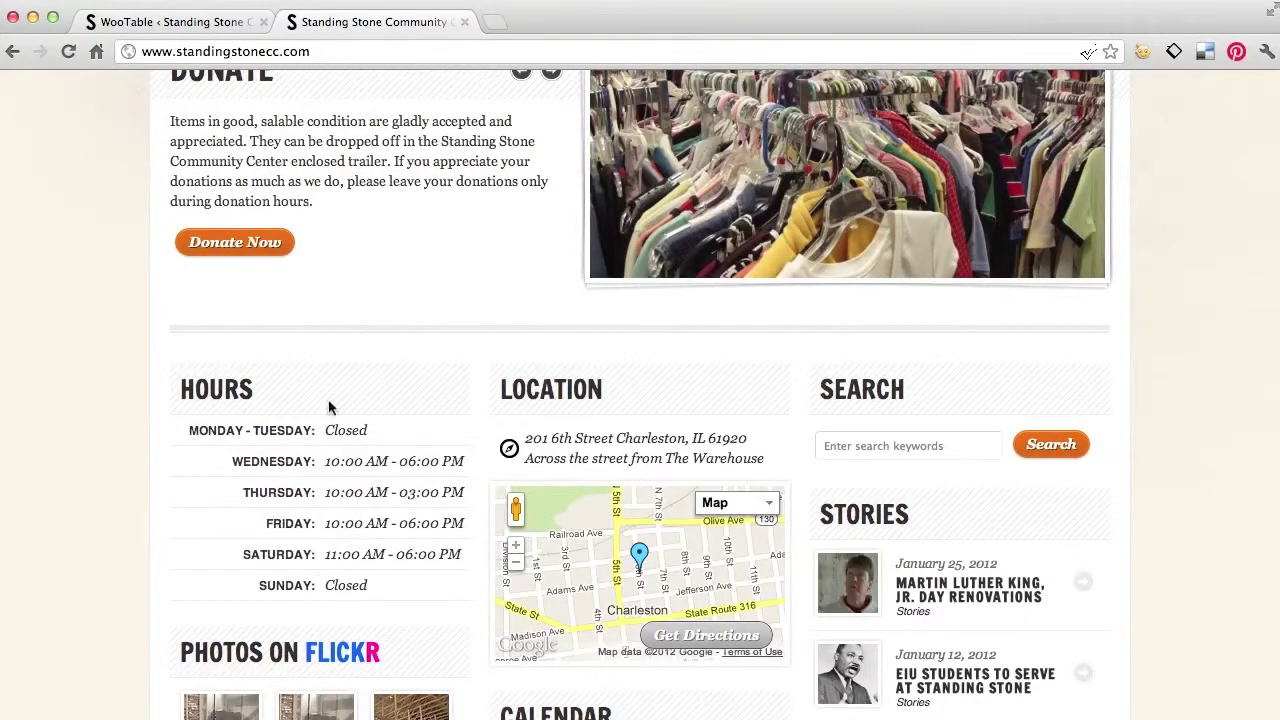